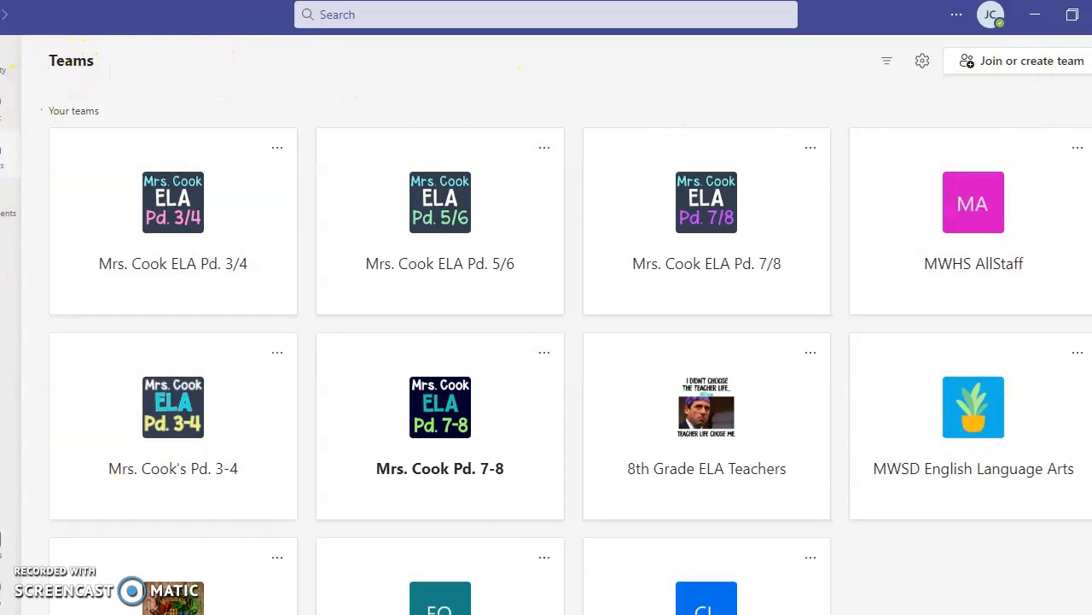
- Create a new team of the Class type named "Example Class"
click(1045, 67)
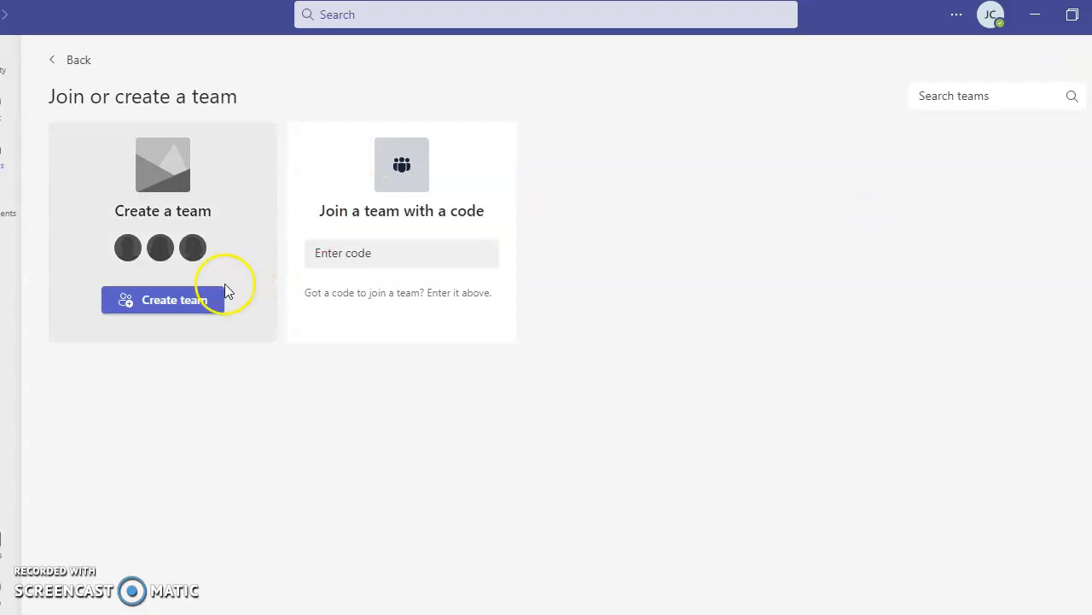
click(162, 305)
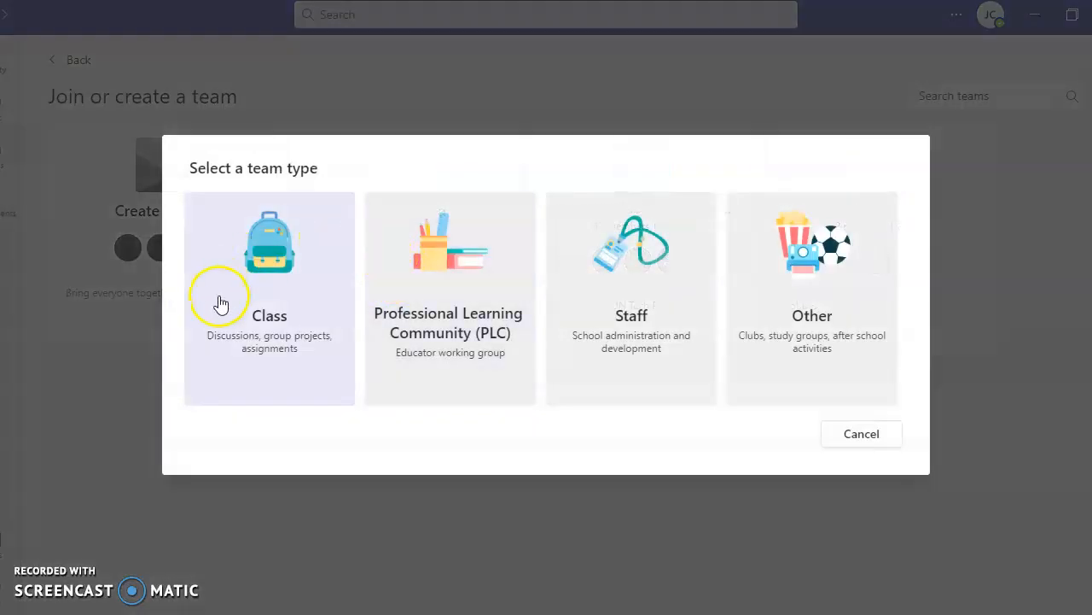
click(260, 323)
click(353, 264)
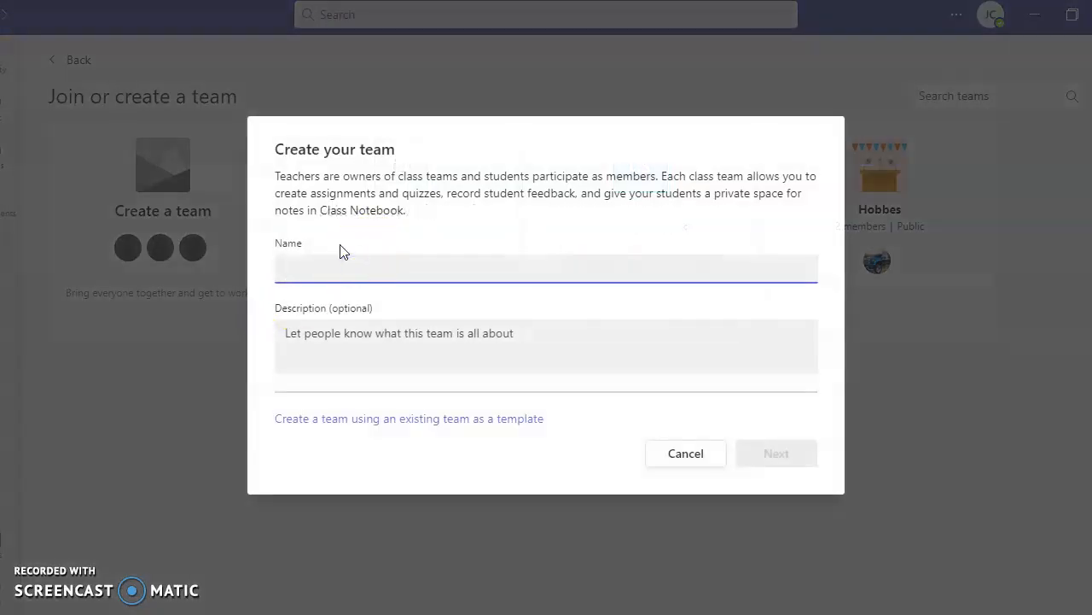
text(Example Class)
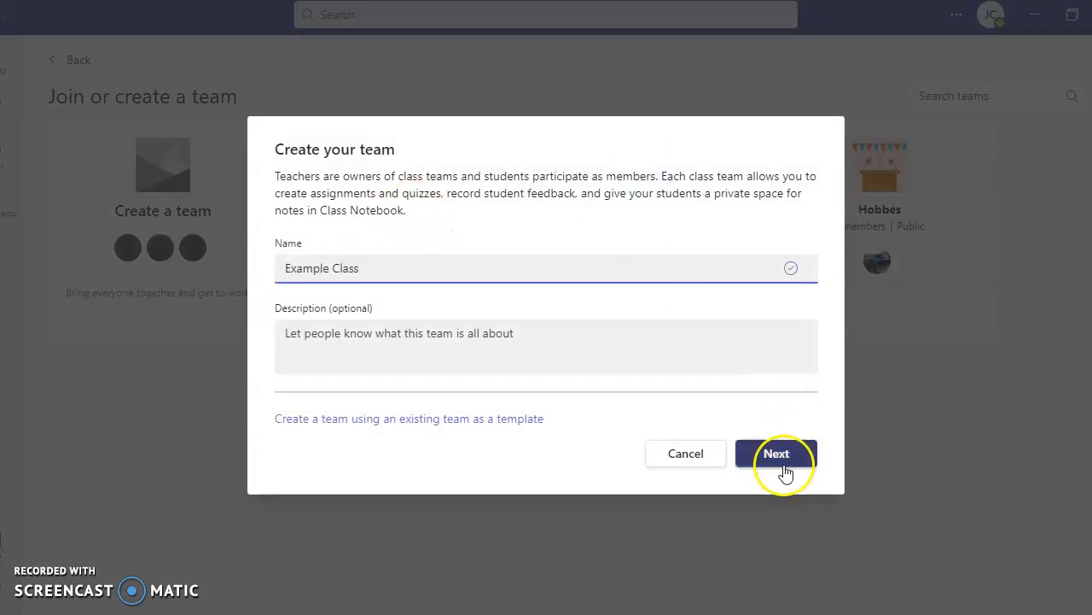
click(778, 461)
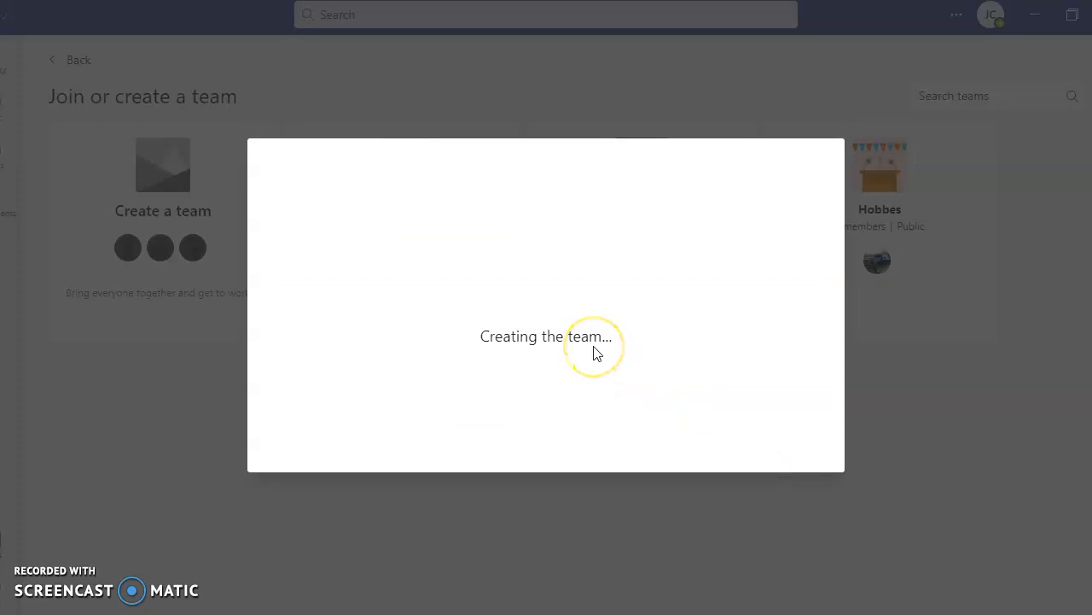
click(541, 337)
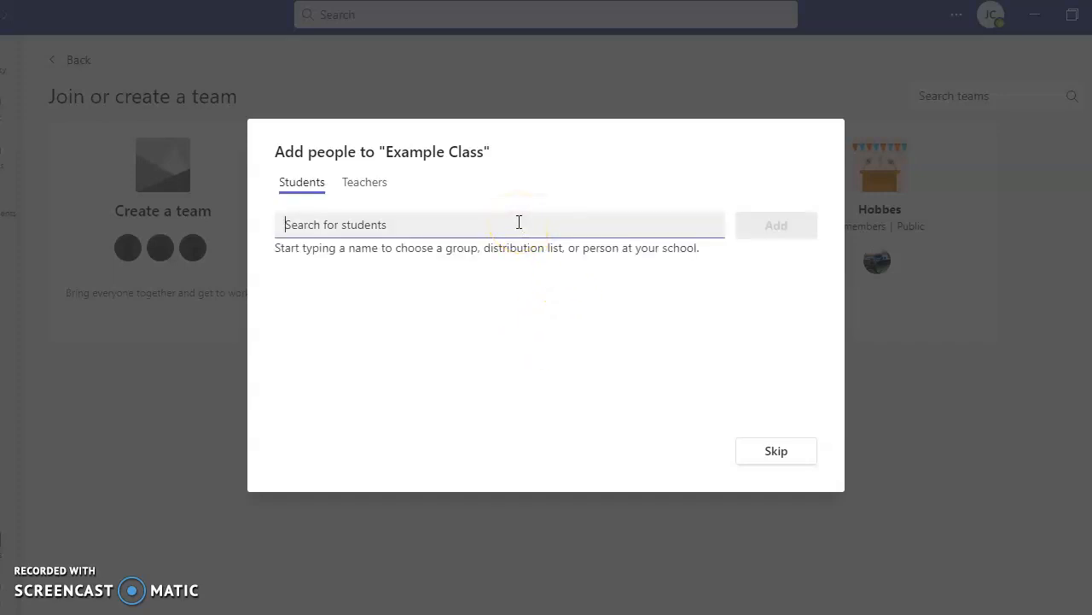
- Search the student directory for the new team by the single letters "l" and "a", clearing each search
click(470, 223)
click(398, 138)
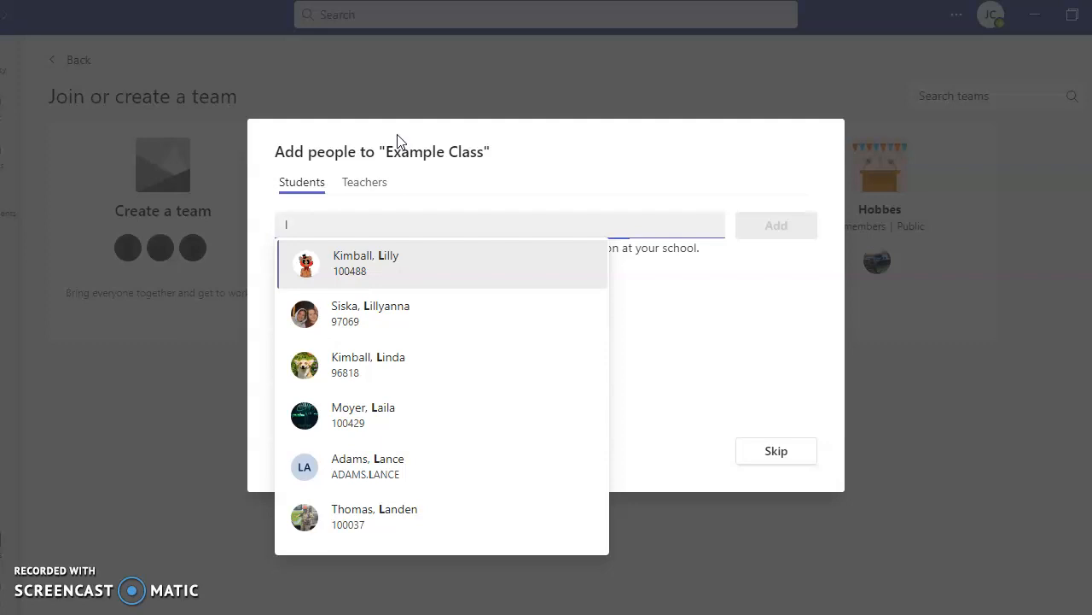
click(325, 275)
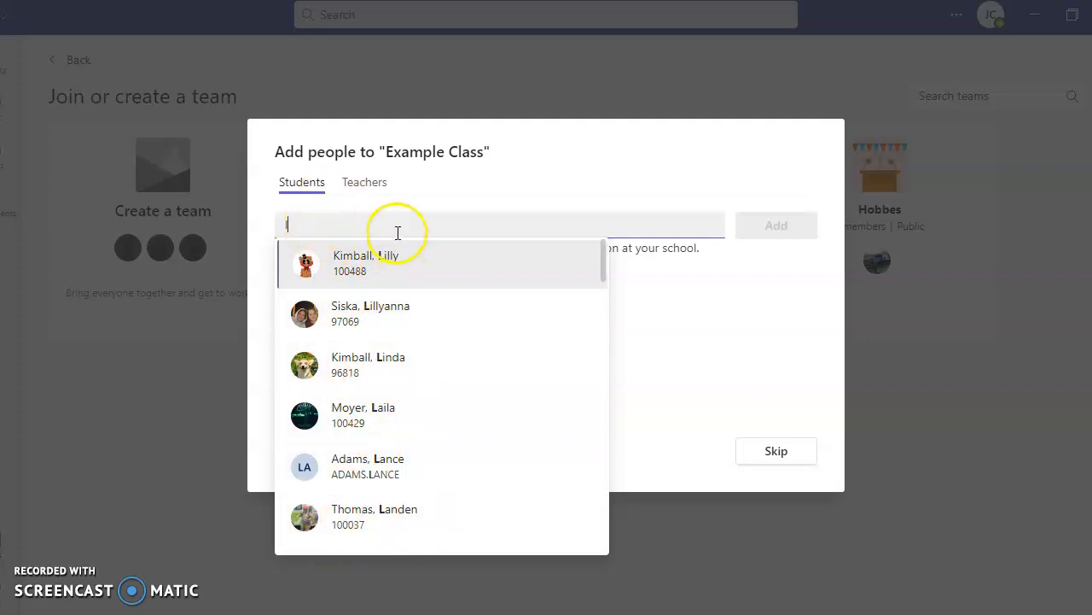
key(BackSpace)
text(a)
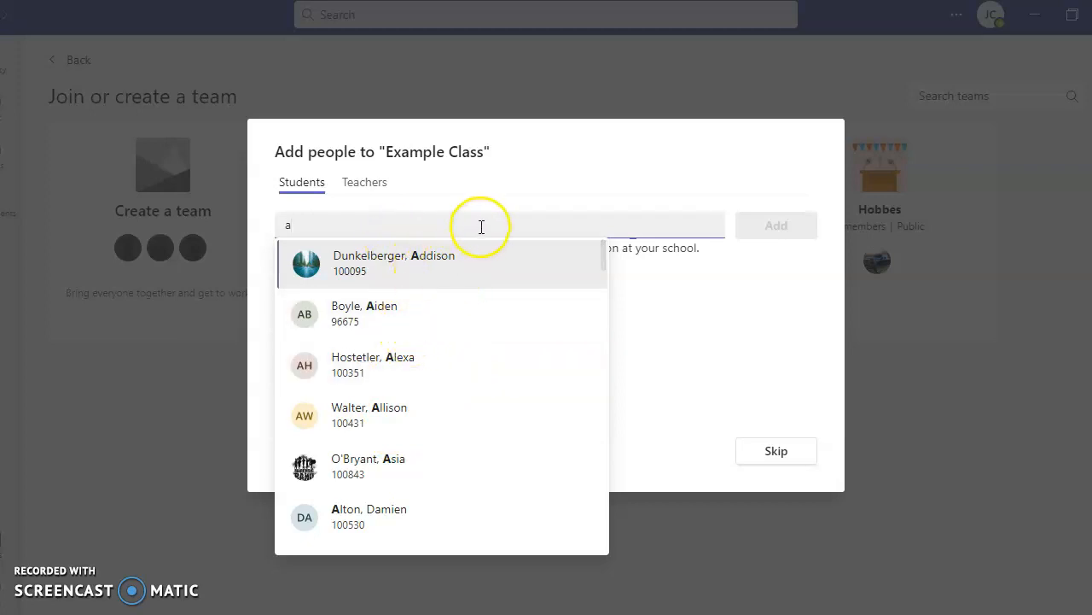
key(BackSpace)
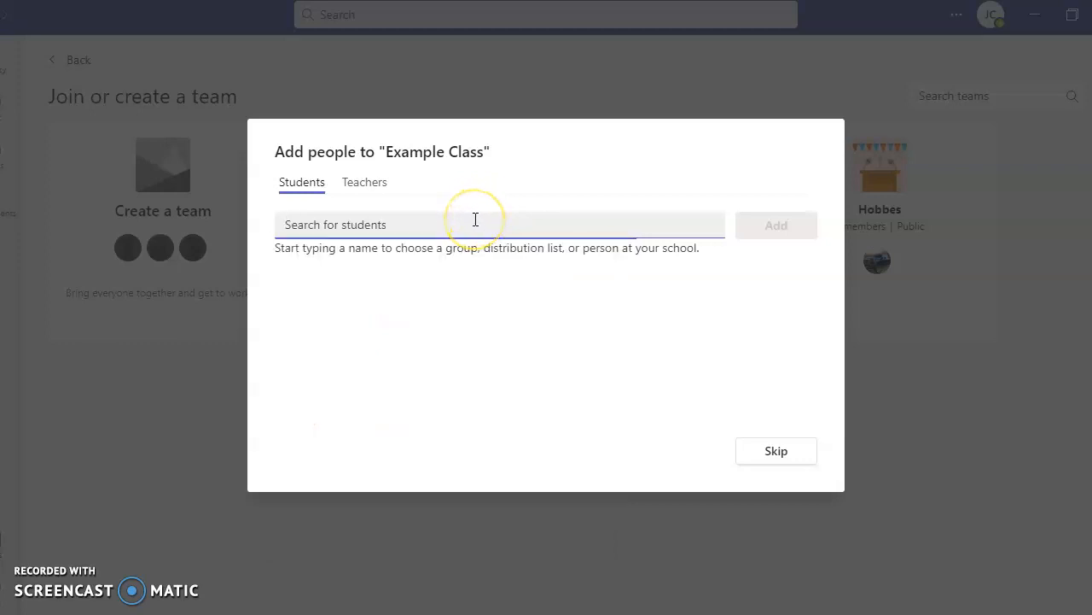
- Select a student by first name for the class, remove the selection and skip adding people
text(lyd)
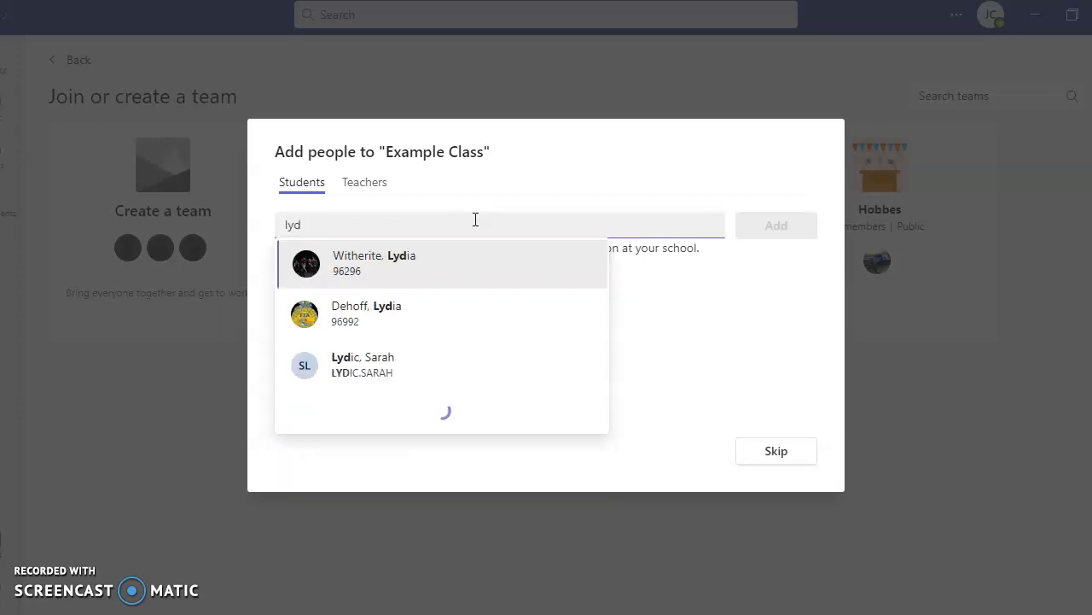
click(376, 312)
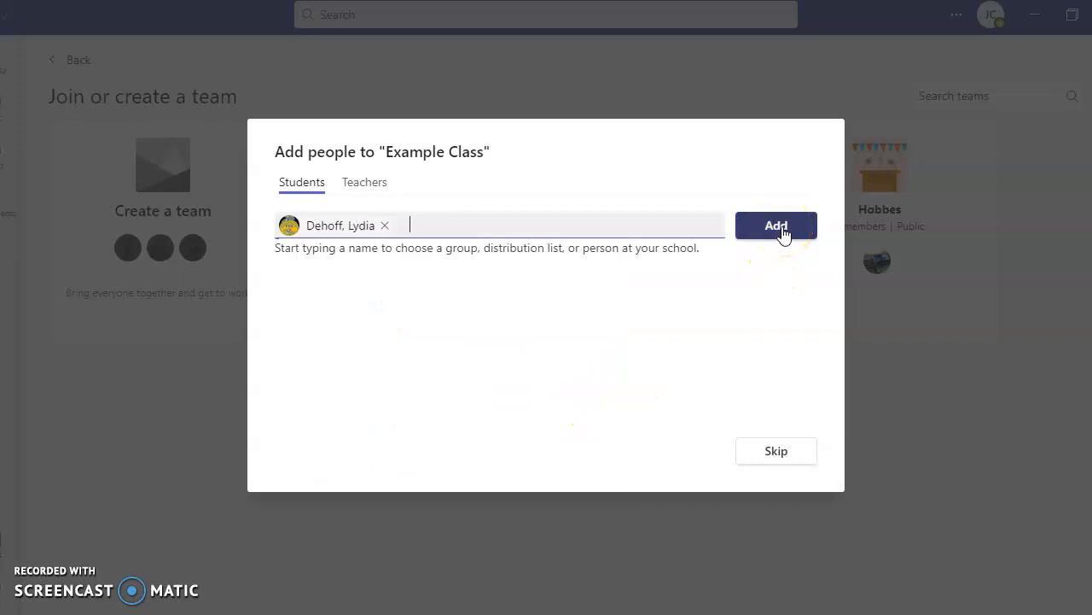
click(770, 233)
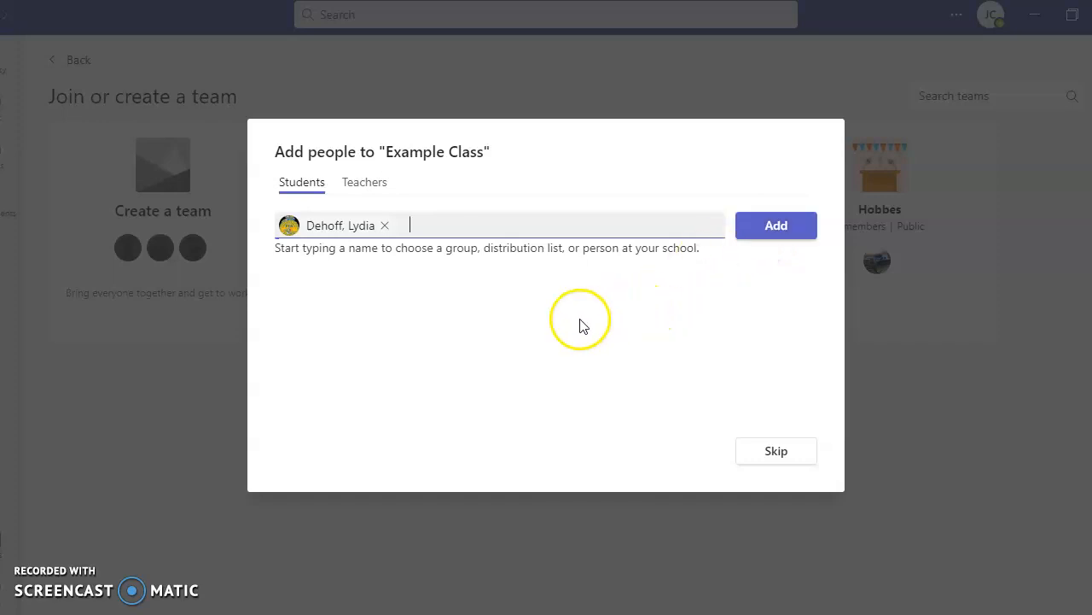
click(383, 227)
click(775, 449)
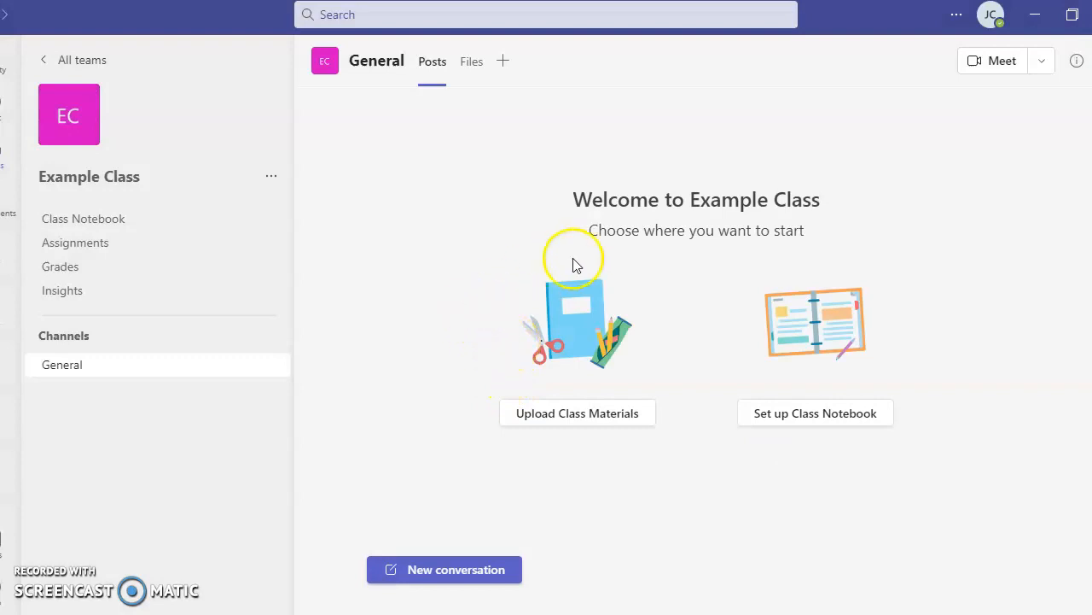
- Open the class materials area of the General channel and review the file and folder types that can be created
click(595, 421)
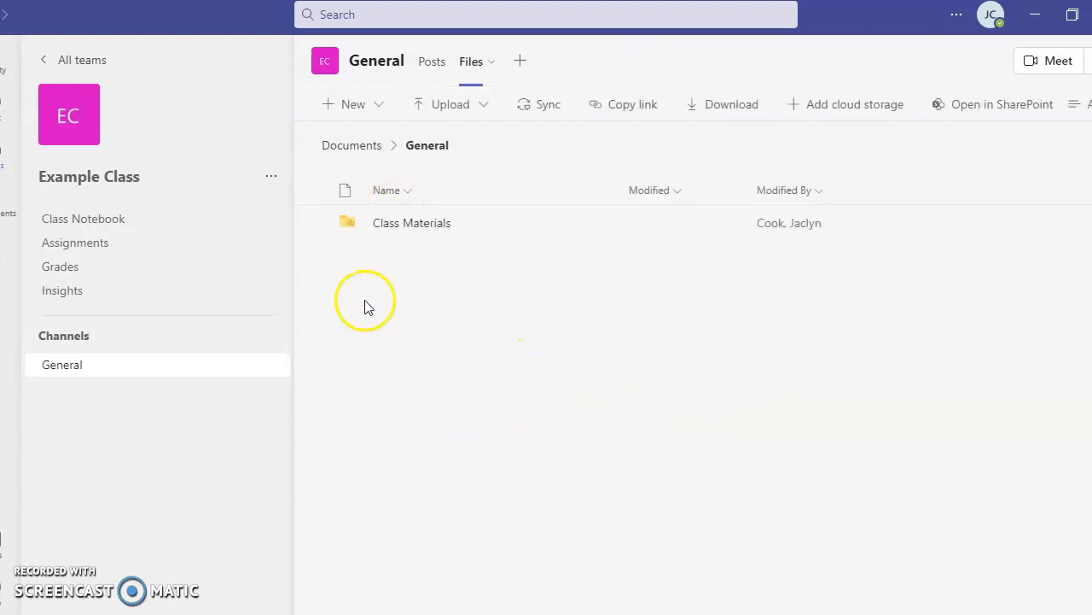
click(377, 106)
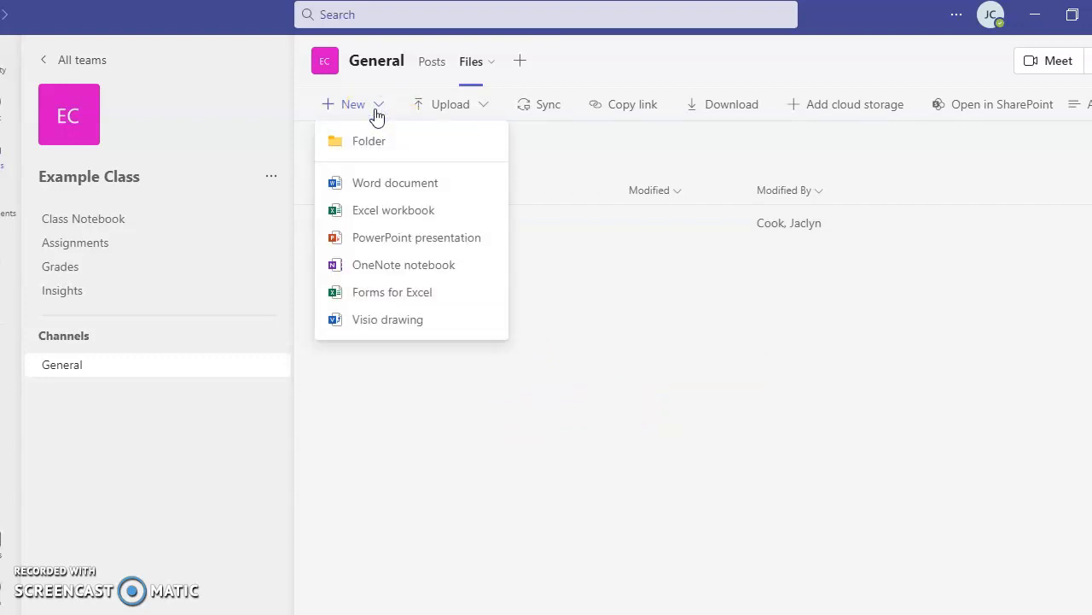
click(373, 149)
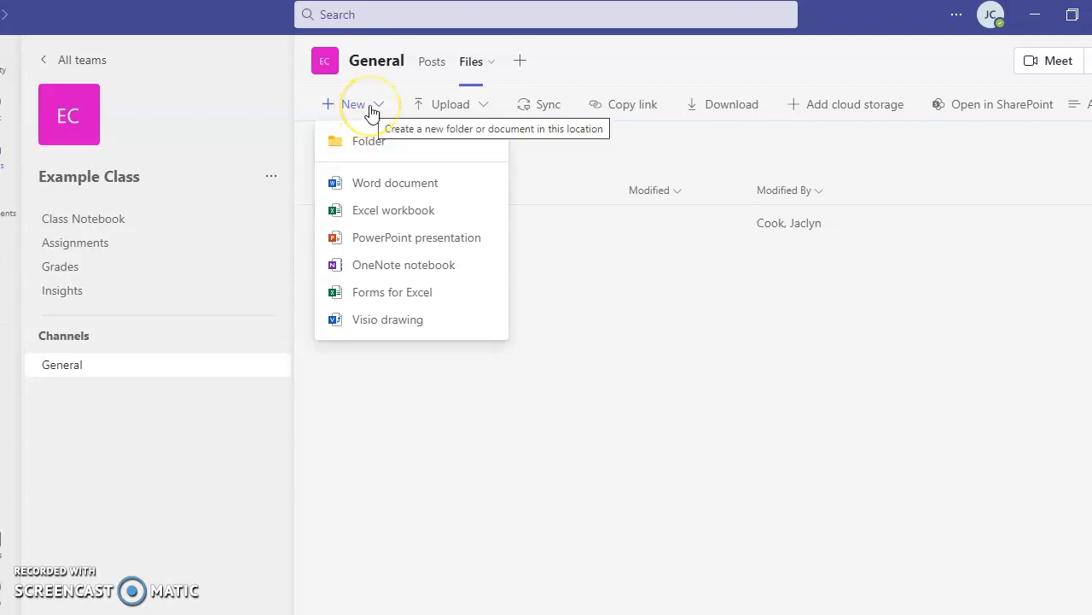
click(372, 111)
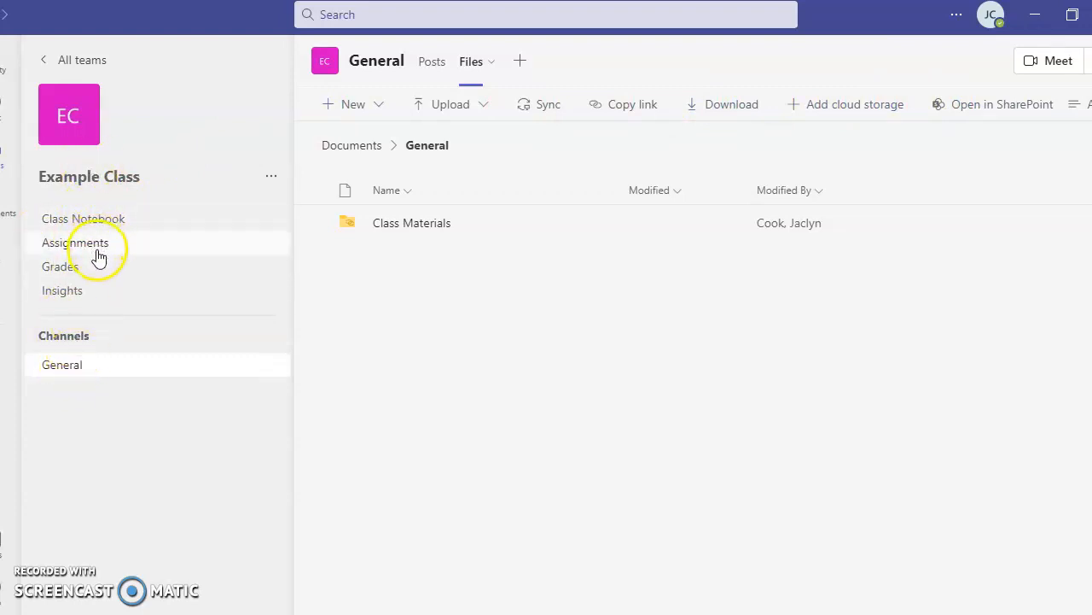
- Draft a new General channel post: "Hey everyone, just a reminder that we have an upcoming vocabulary quiz on Friday. Don't forget to study!"
click(78, 367)
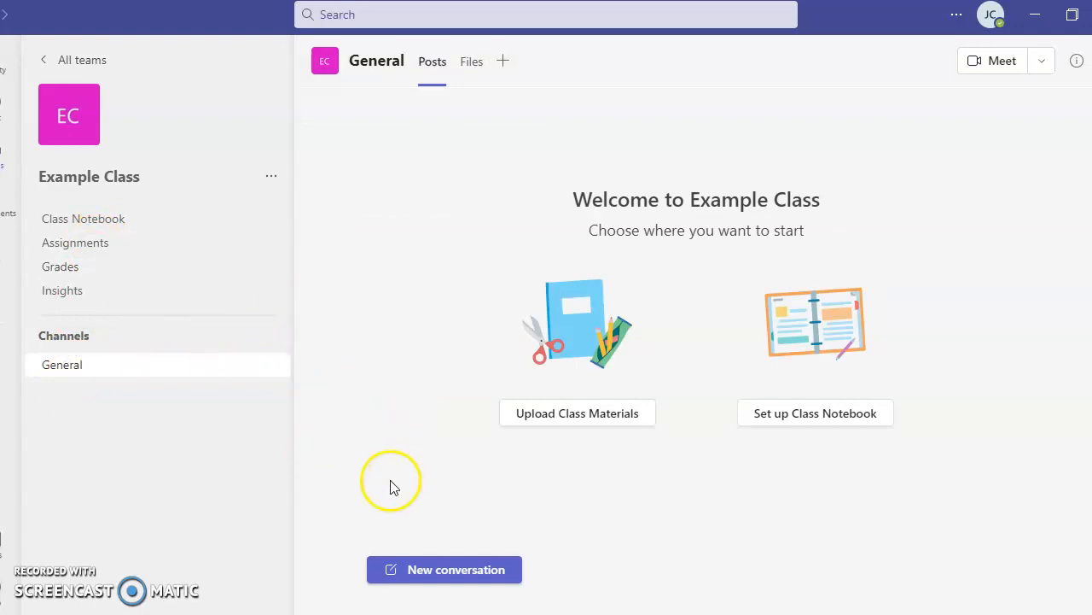
click(421, 573)
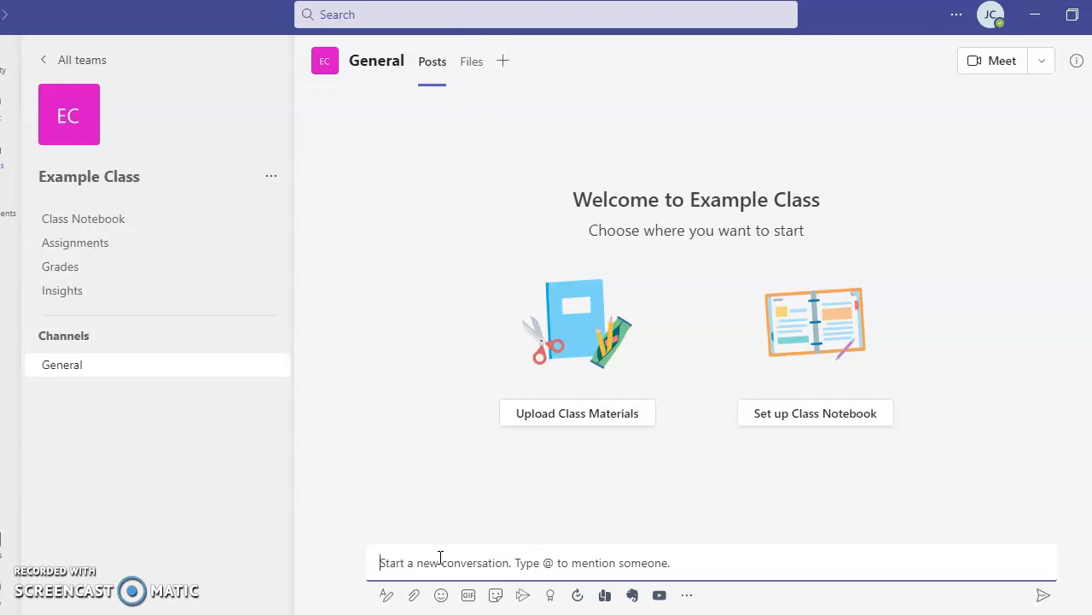
text(Hey)
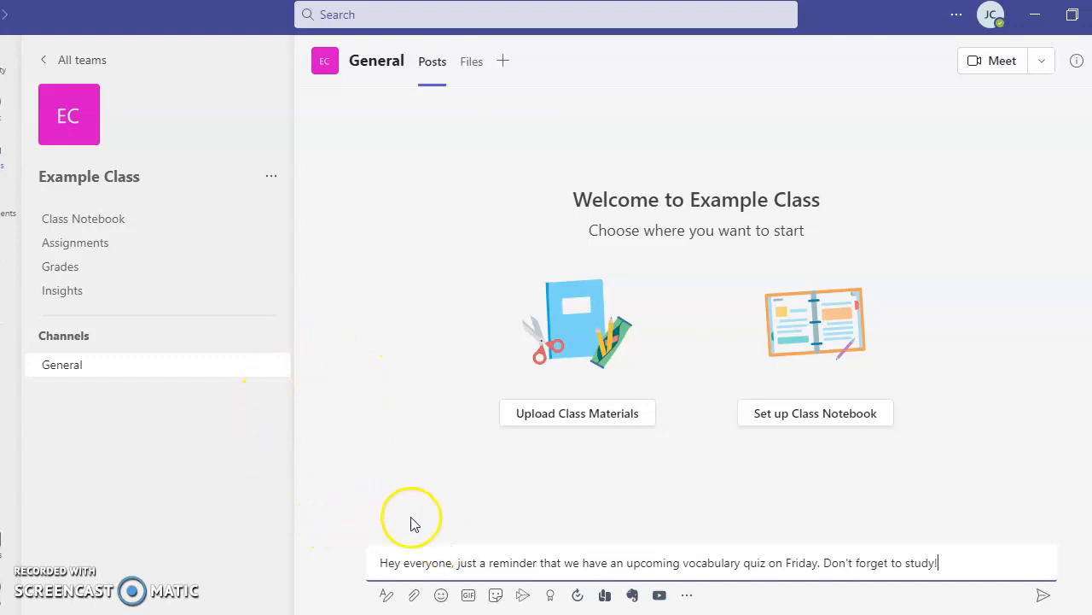
- View the post's attachment sources without attaching anything, and expand the message editor to its full formatting options
click(413, 600)
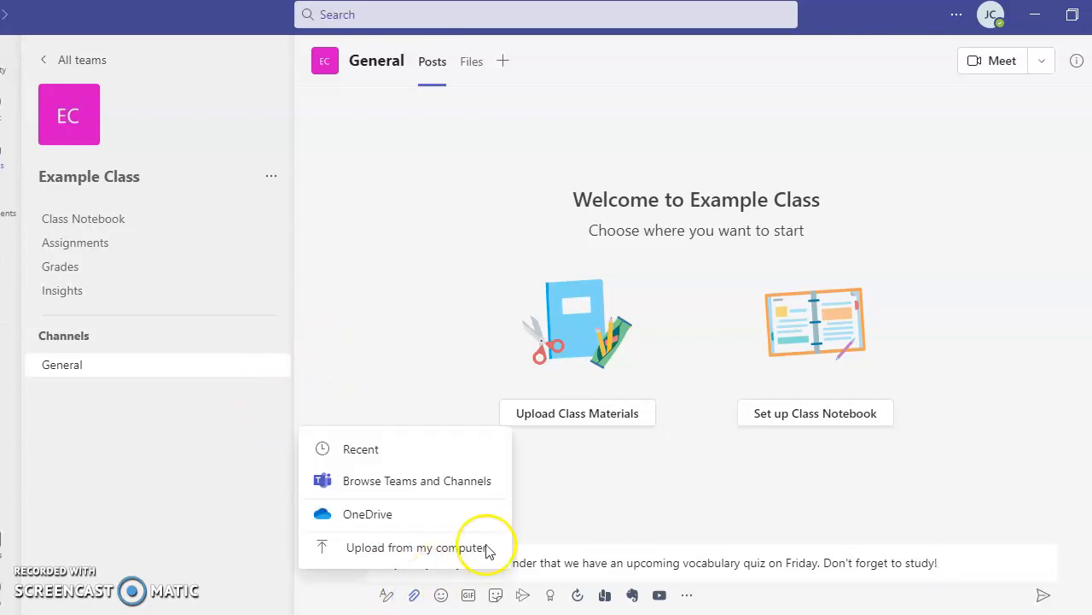
click(558, 506)
click(384, 595)
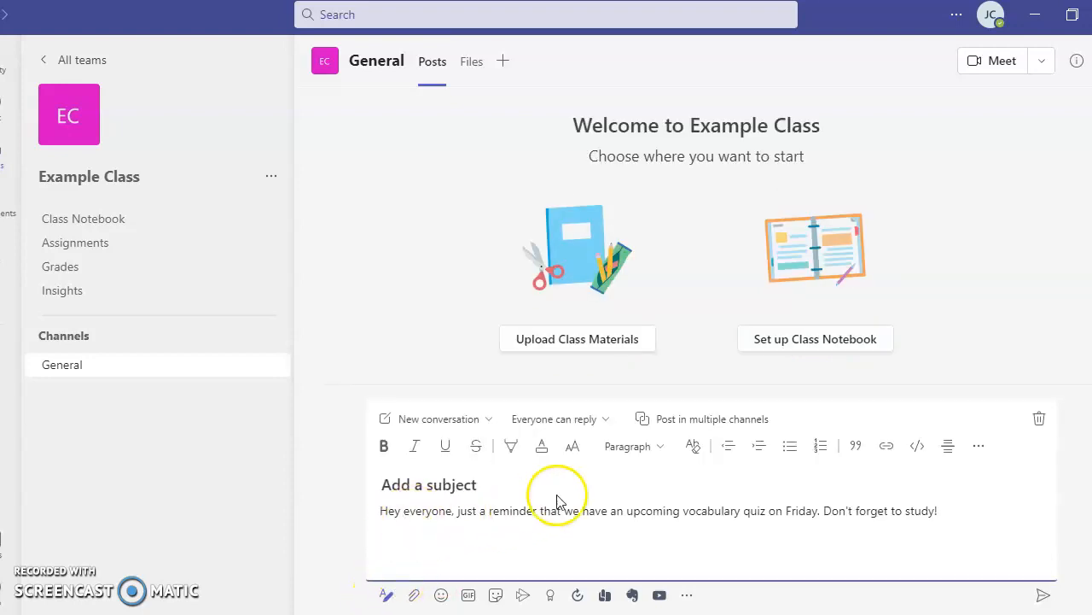
- Try to add the General channels of the ELA Pd. 3/4, 5/6 and 7/8 teams as destinations for the post, and cancel the selection
click(674, 419)
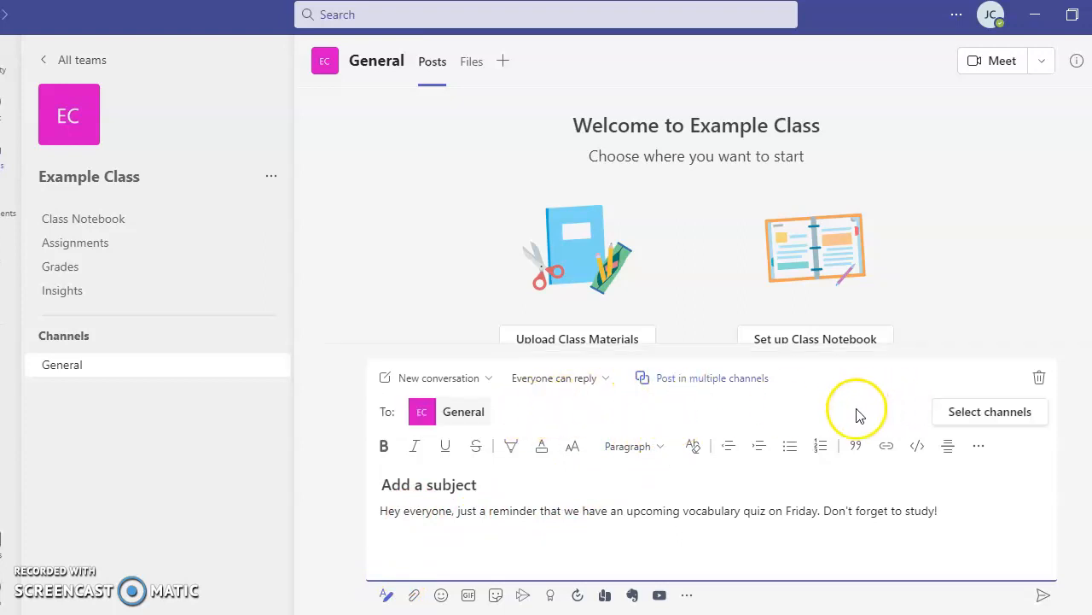
click(946, 418)
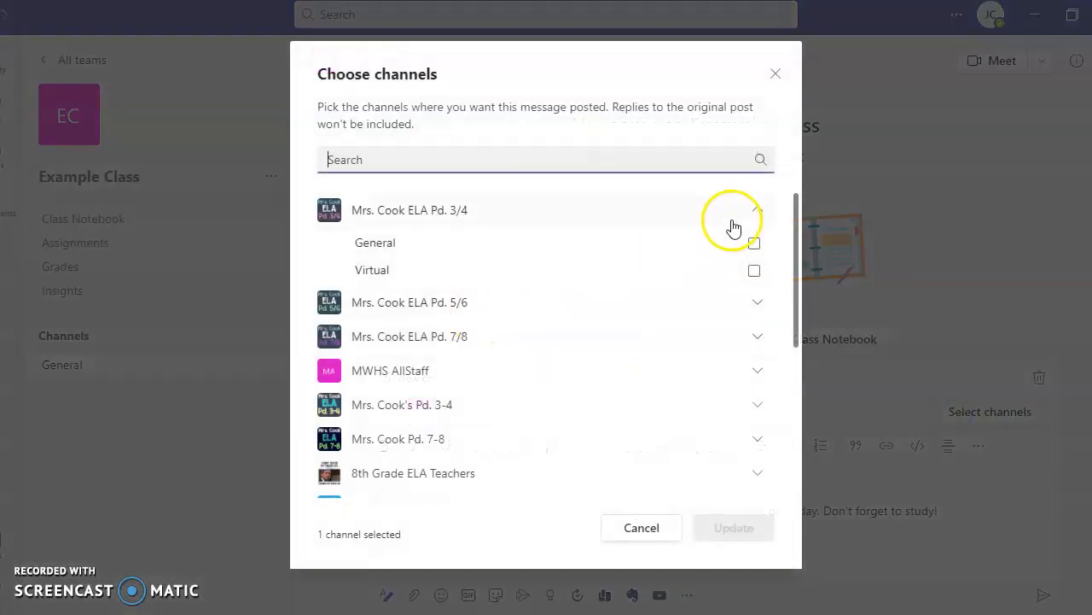
click(754, 243)
click(755, 303)
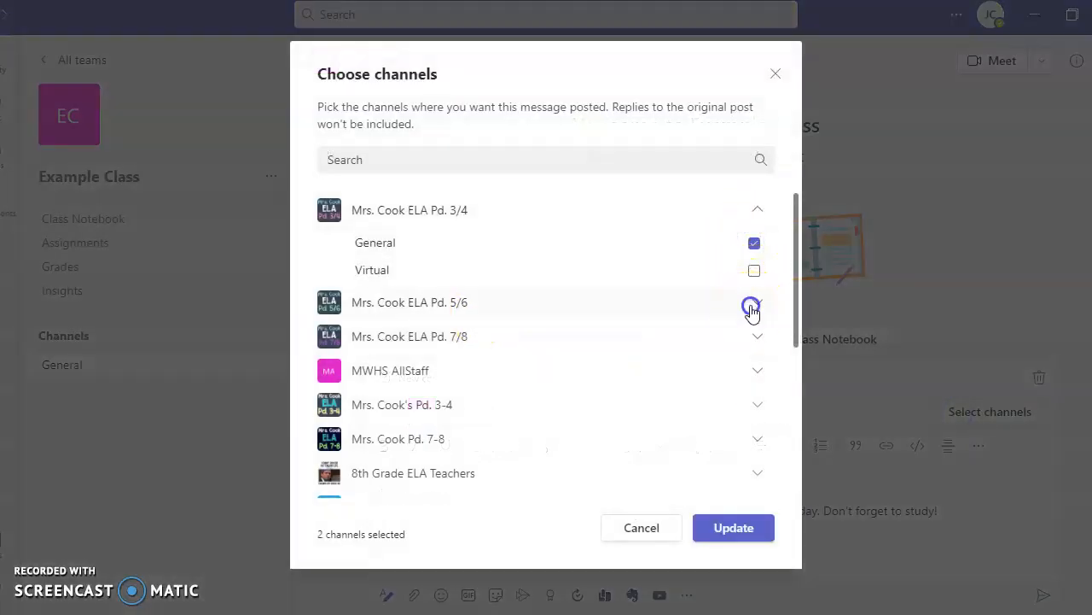
click(754, 334)
click(750, 397)
click(754, 427)
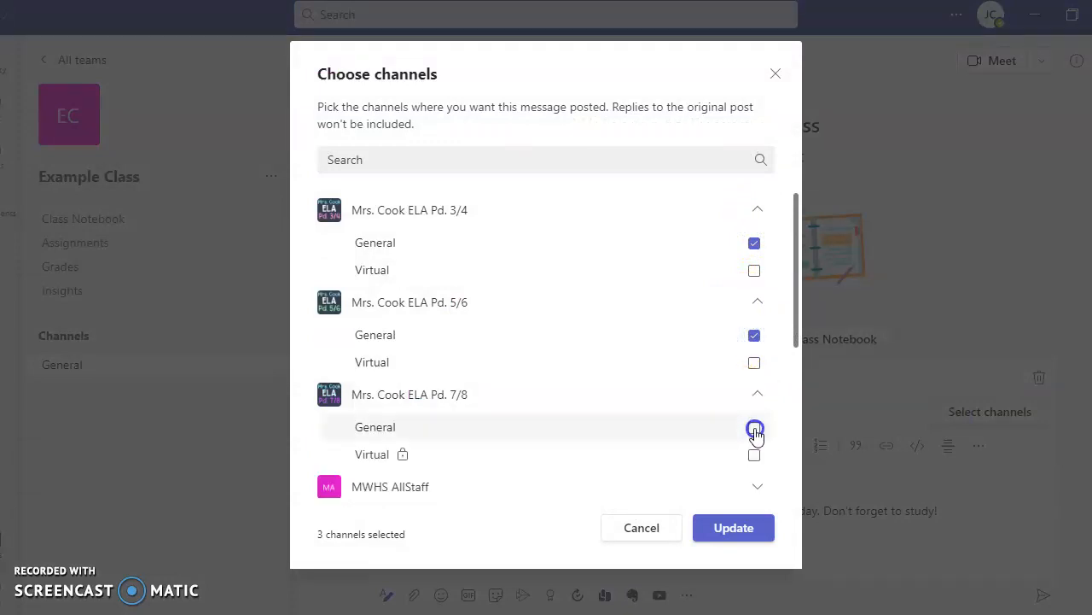
click(658, 530)
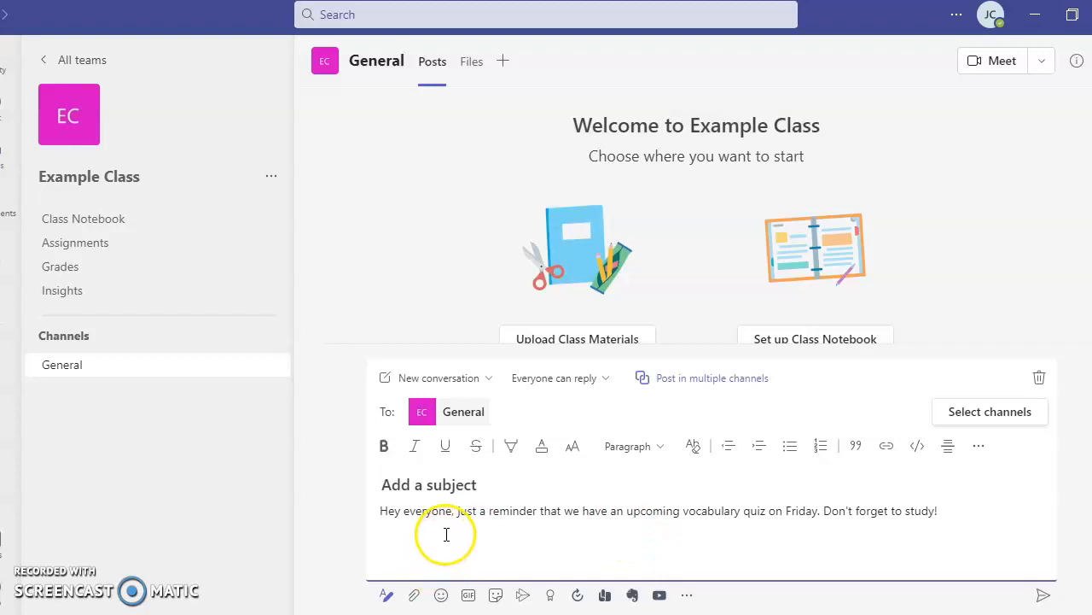
- Examine who can reply to the post and the emoji, GIF and sticker choices available for it
click(547, 383)
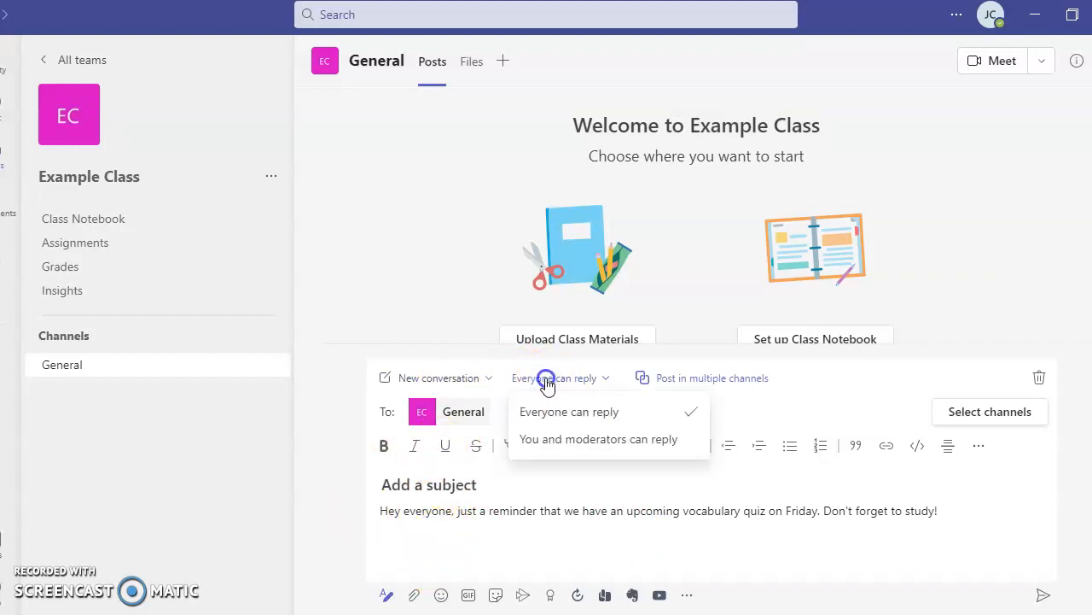
click(415, 527)
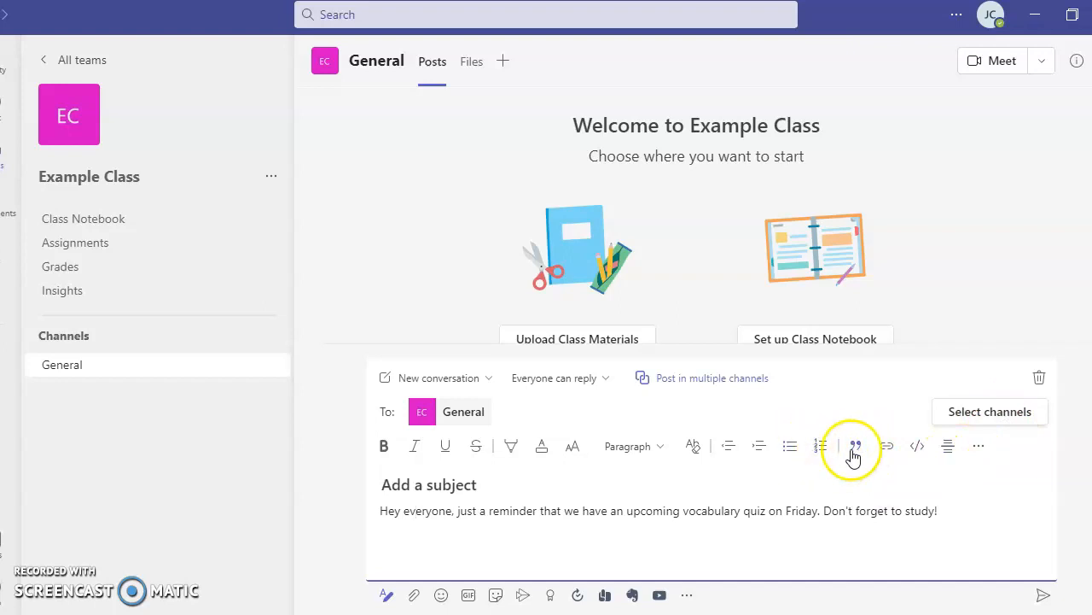
click(441, 596)
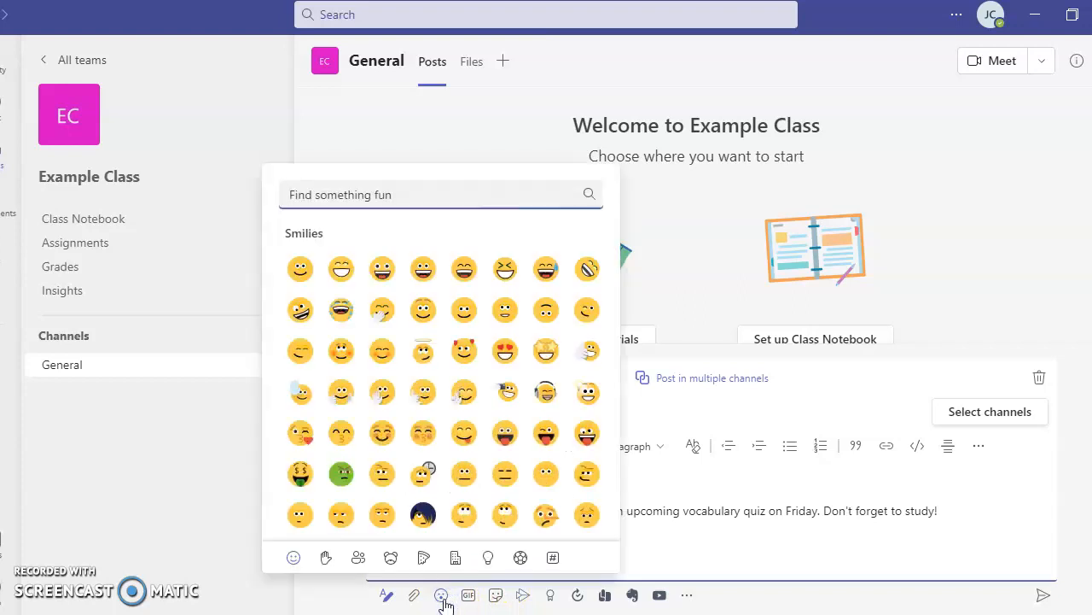
click(466, 598)
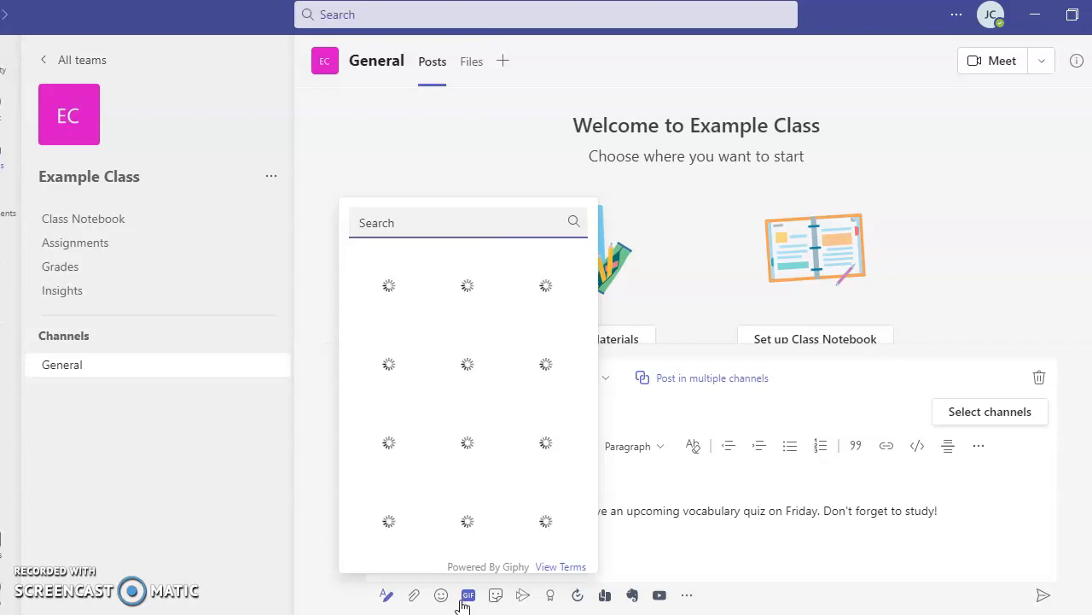
click(466, 514)
click(495, 595)
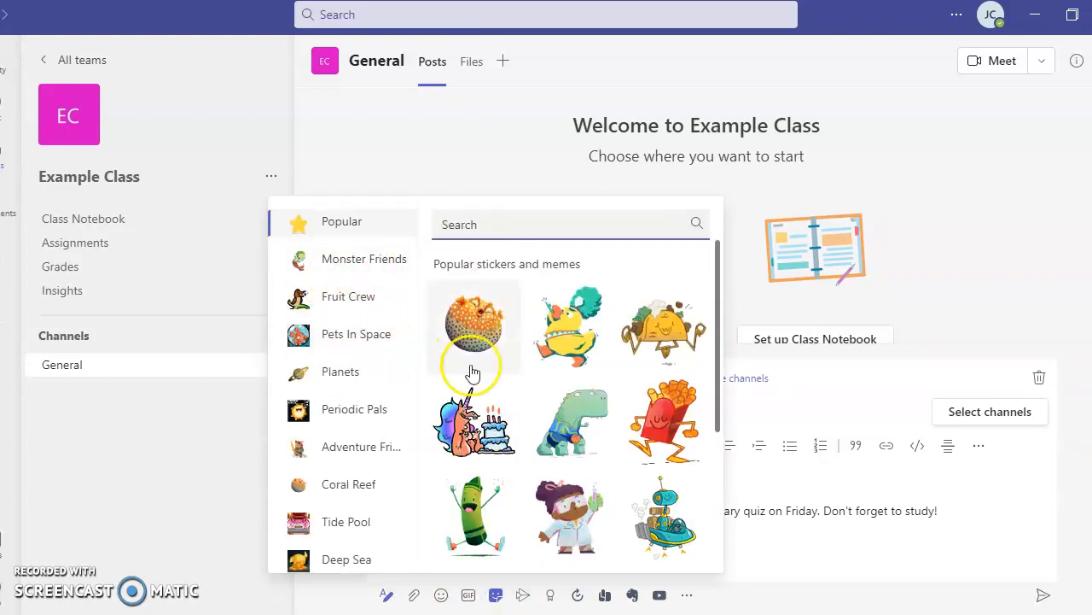
scroll(503, 427, down, 1)
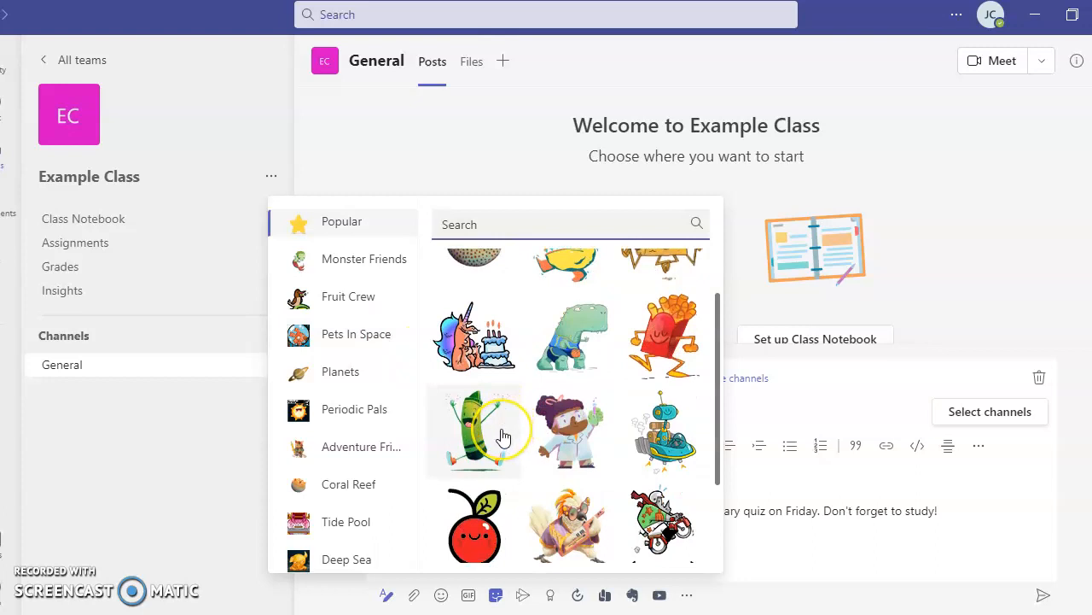
scroll(503, 438, down, 1)
scroll(562, 425, up, 2)
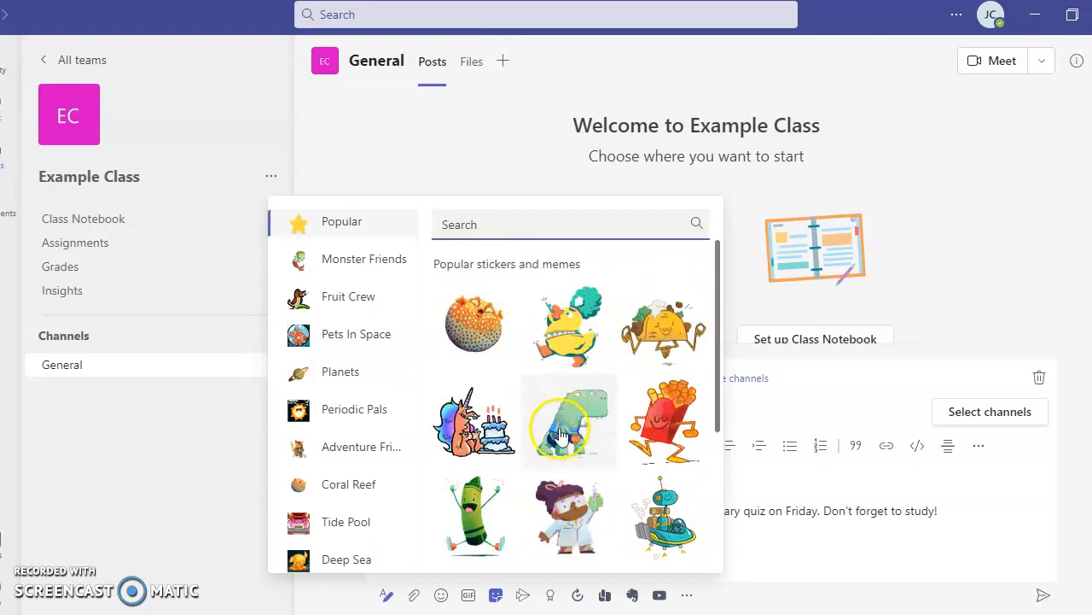
- Insert the popular sticker of the dinosaur in a blue jersey with a basketball into the draft post
click(561, 431)
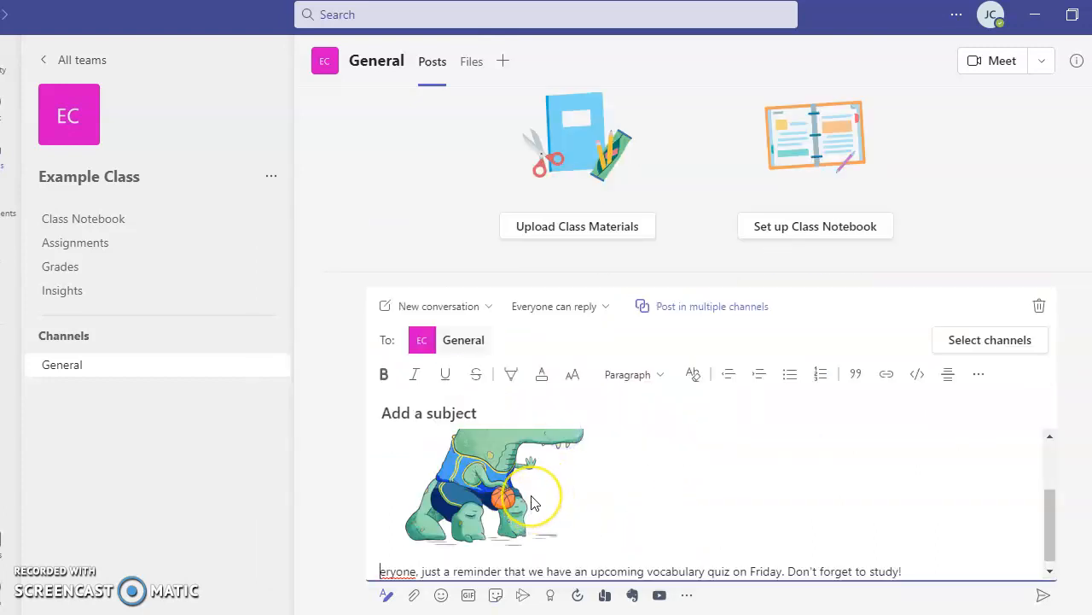
scroll(530, 502, up, 2)
click(510, 493)
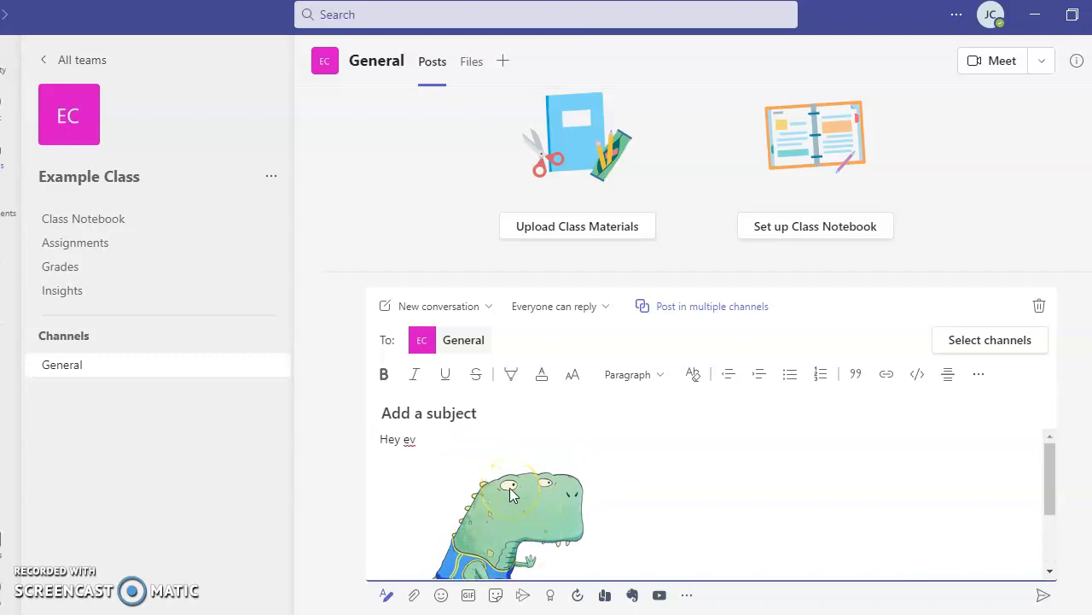
scroll(510, 493, down, 3)
scroll(415, 520, up, 3)
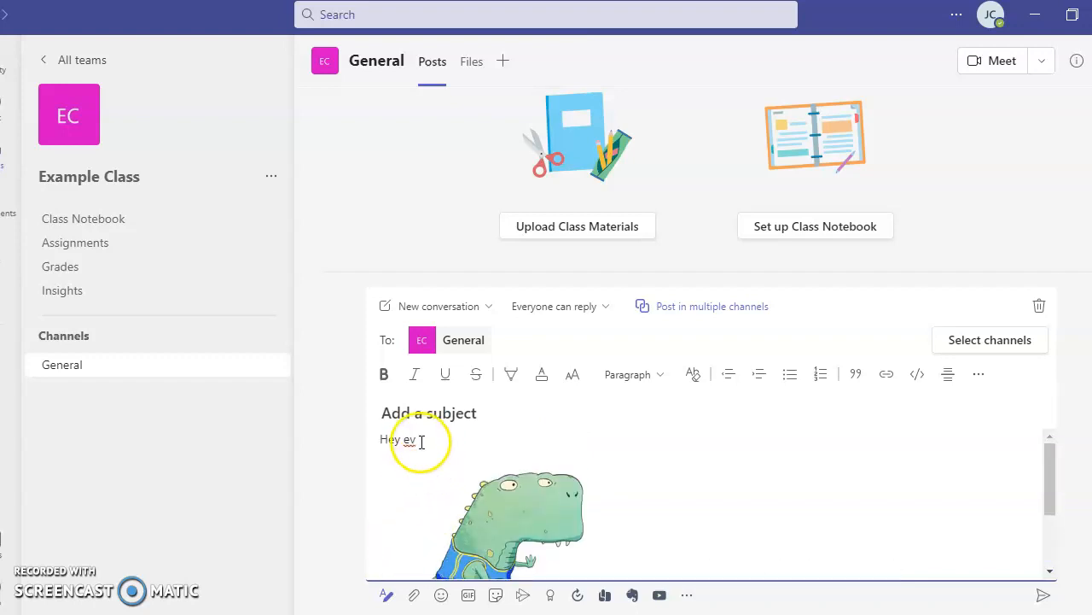
- Remove the stray text above the sticker and restore the opening below it so the message starts with "Hey everyone"
drag(392, 449, 382, 564)
click(381, 564)
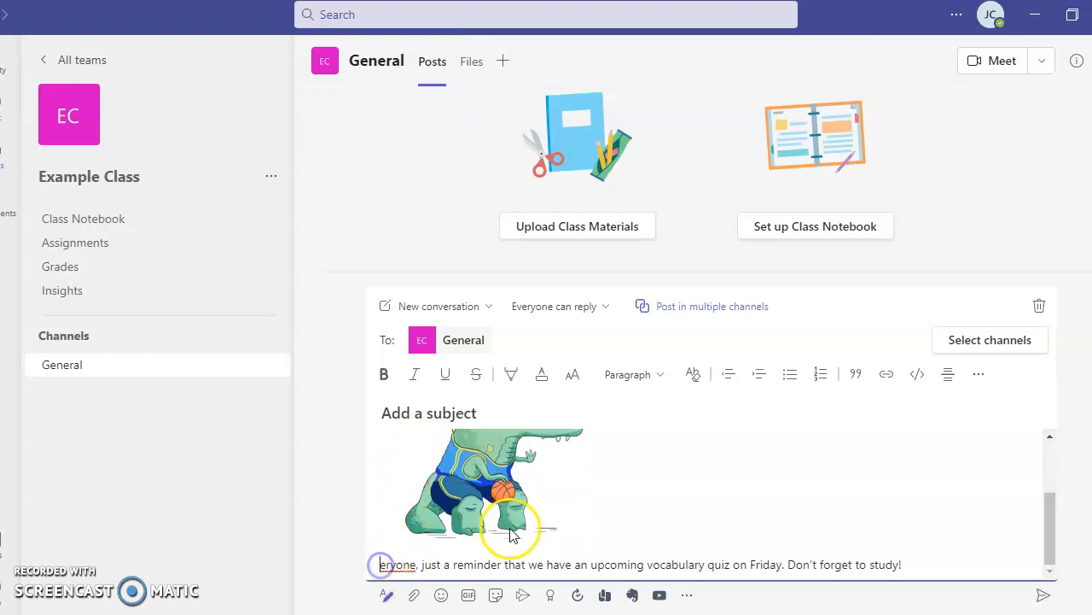
text(Hey e)
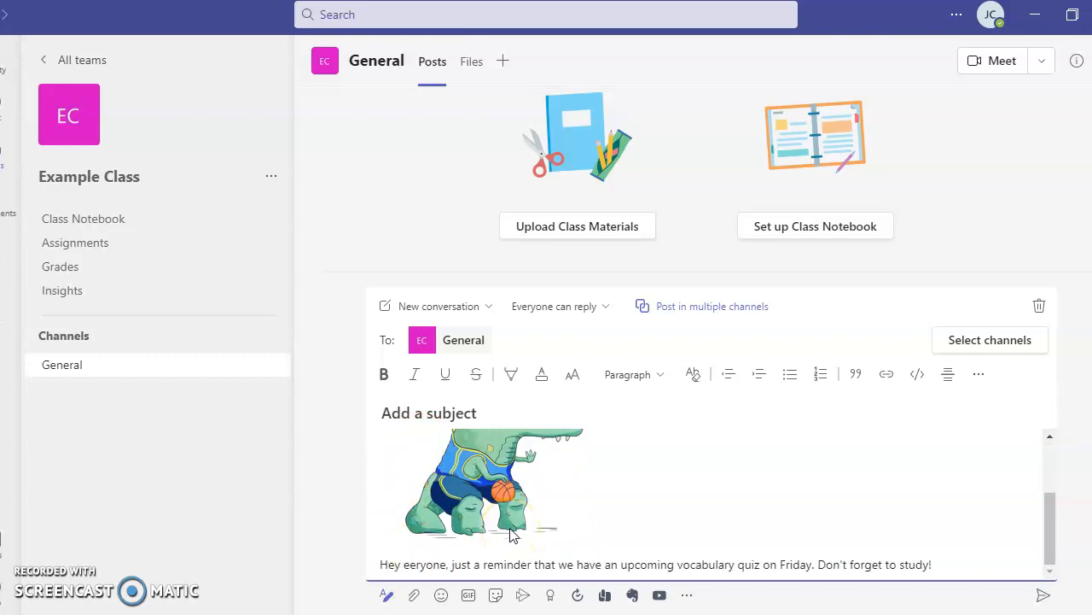
text(v)
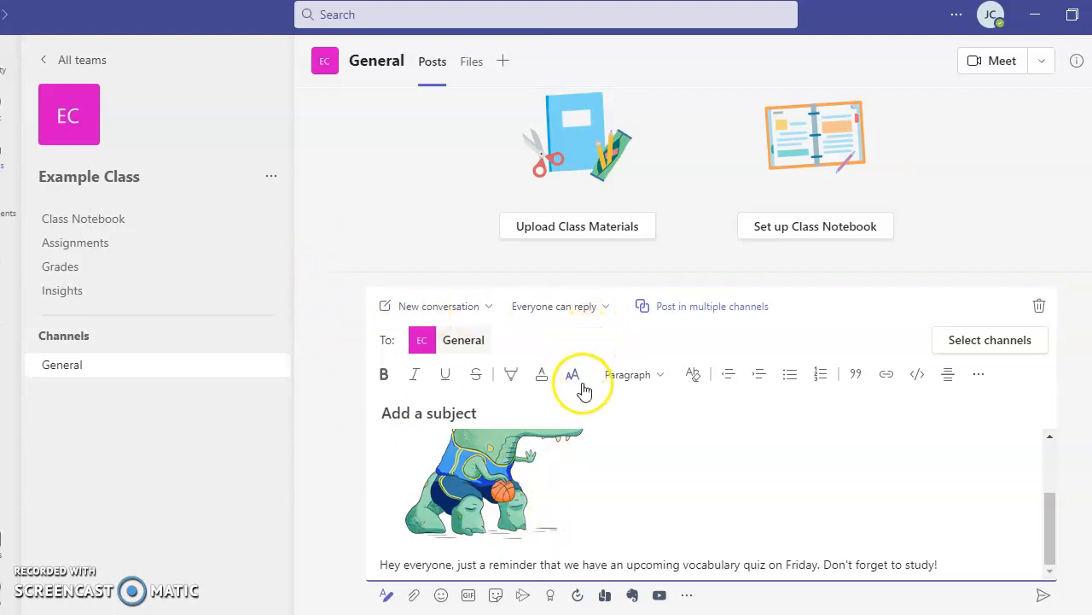
scroll(571, 490, up, 3)
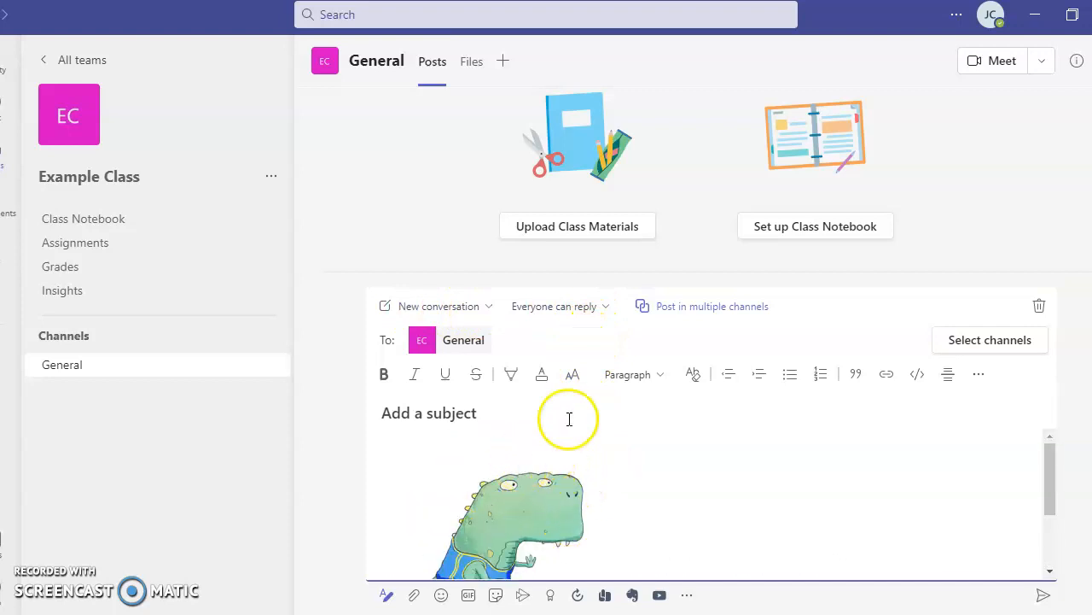
scroll(476, 471, down, 3)
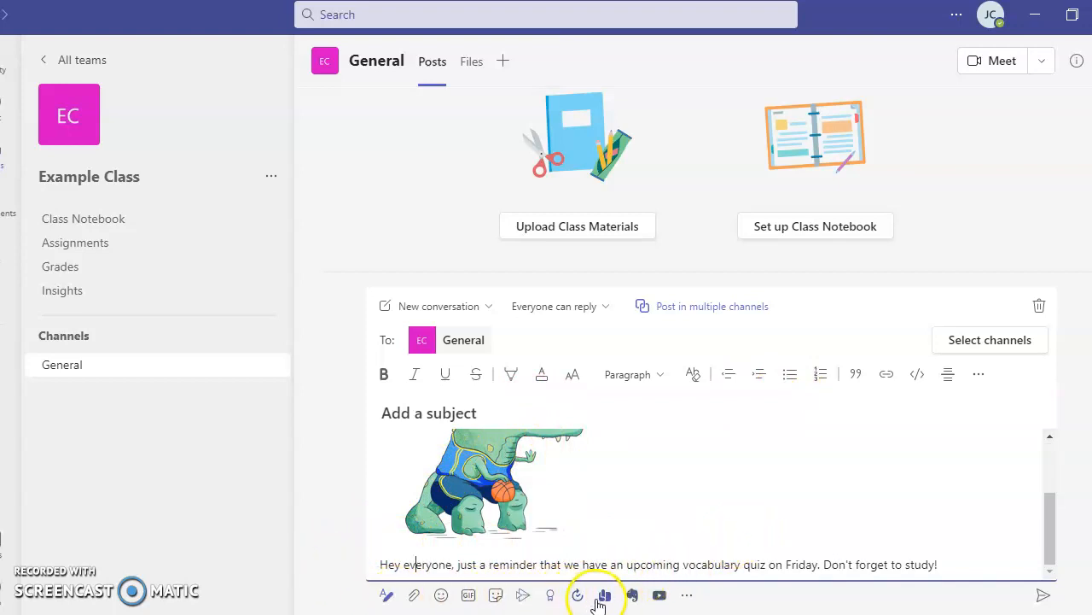
- Send the vocabulary quiz reminder to the General channel and open a reply to the published post
click(1043, 595)
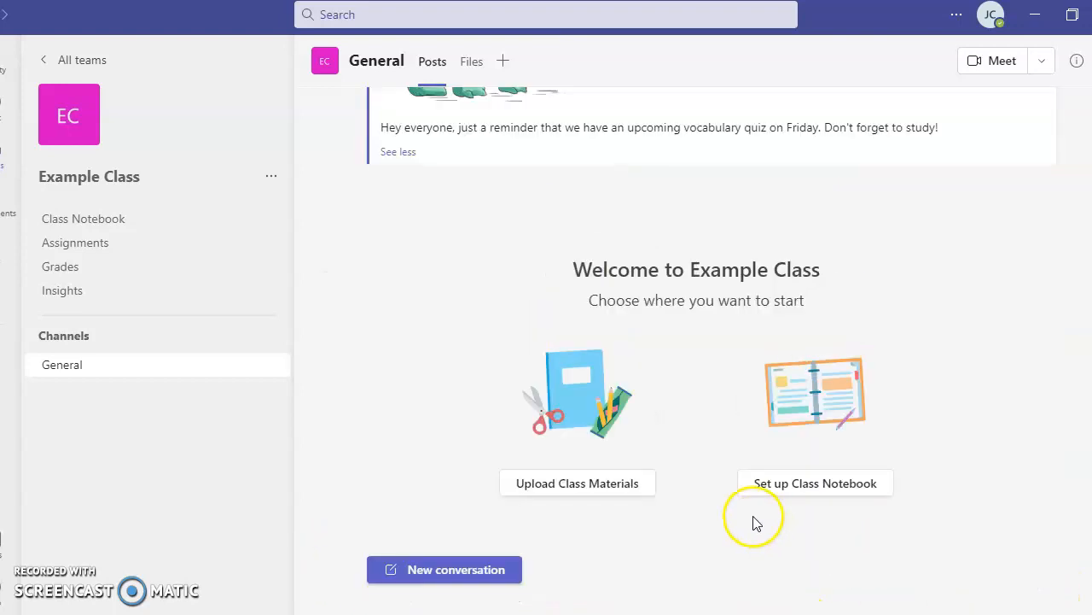
scroll(687, 316, up, 3)
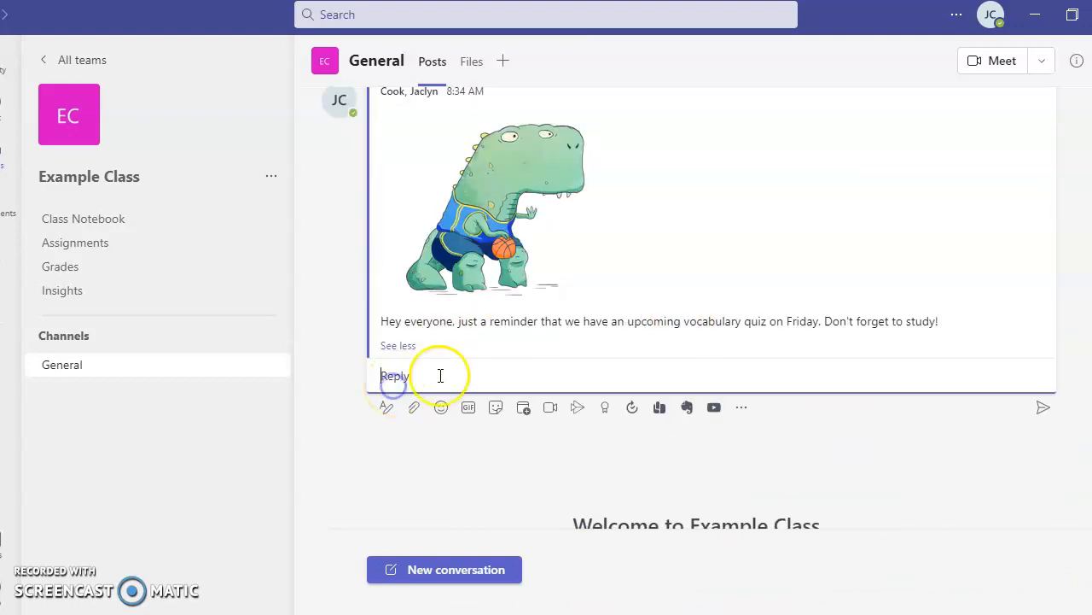
click(456, 385)
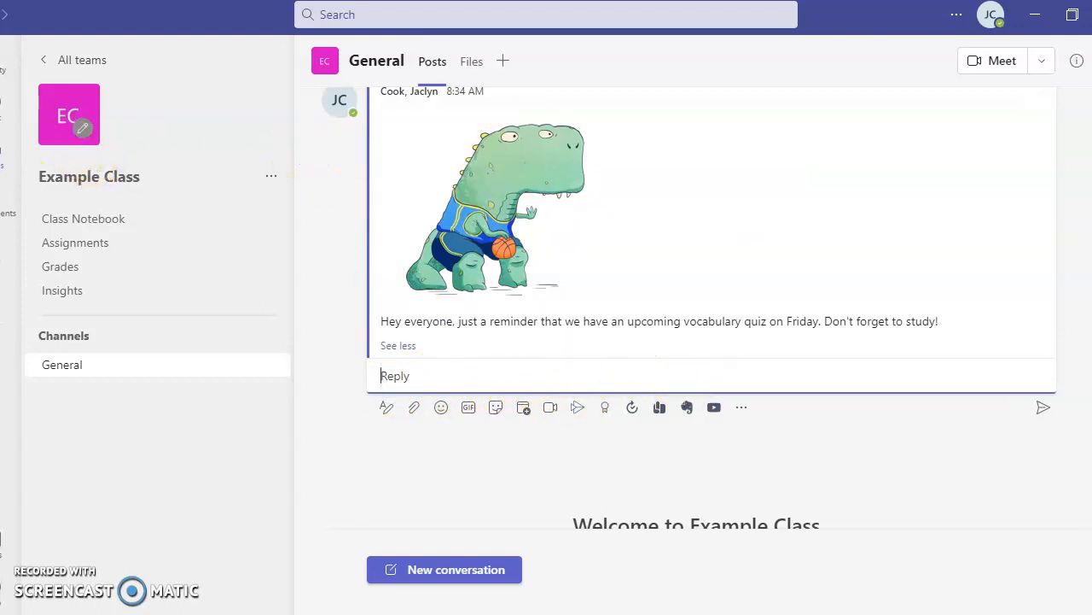
- View the assignments of Example Class and open the assignments list of the ELA Pd. 3/4 team
click(81, 243)
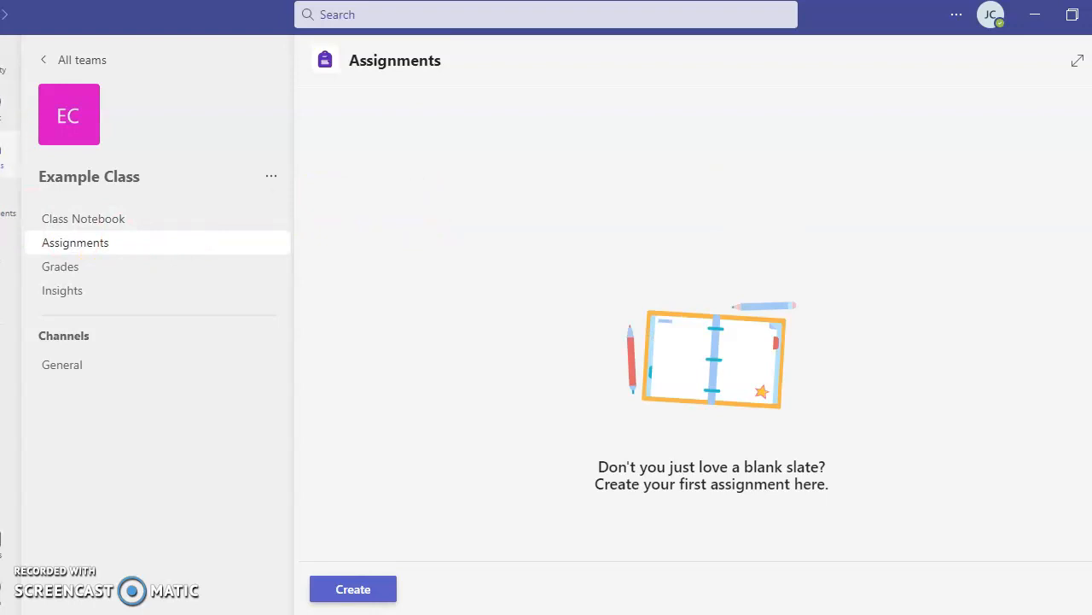
click(4, 155)
click(152, 232)
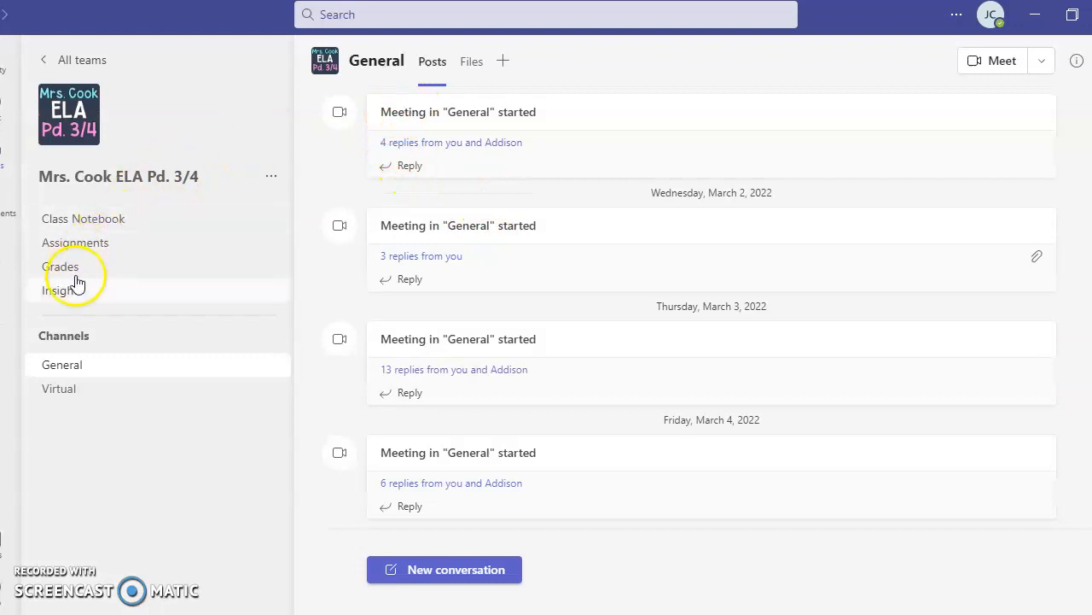
click(220, 242)
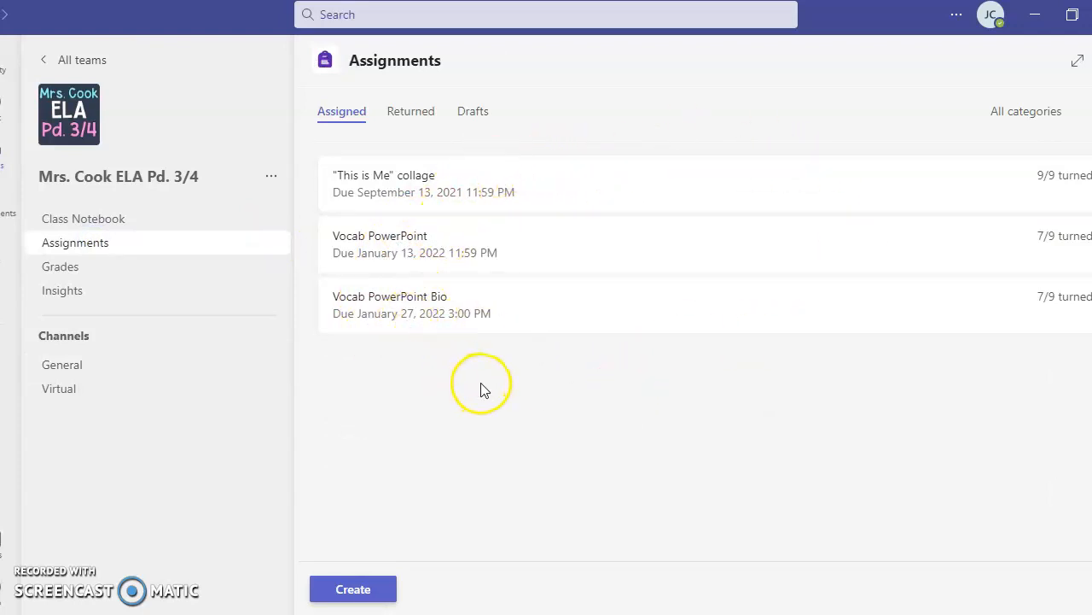
- Open the "This is Me" collage assignment, review the student submissions and show the feedback field for the first student
click(422, 179)
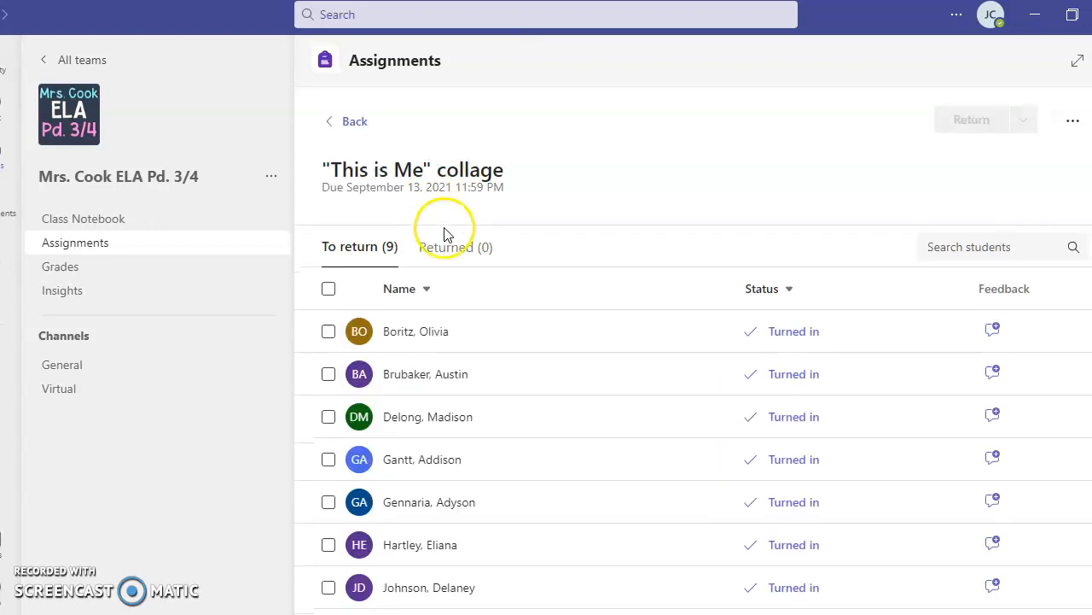
scroll(505, 205, down, 1)
scroll(478, 209, down, 1)
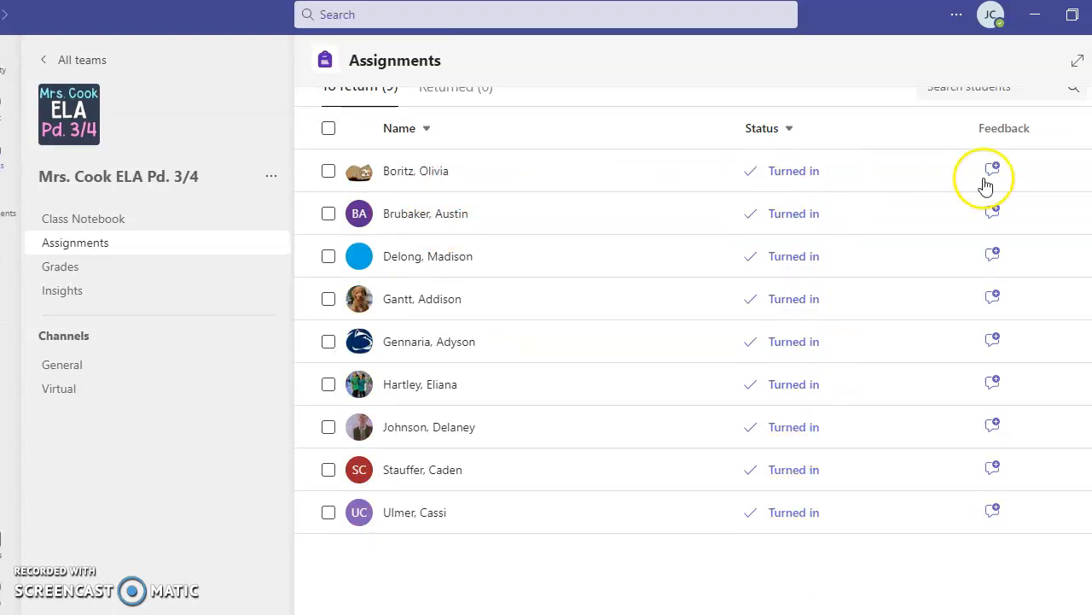
click(994, 170)
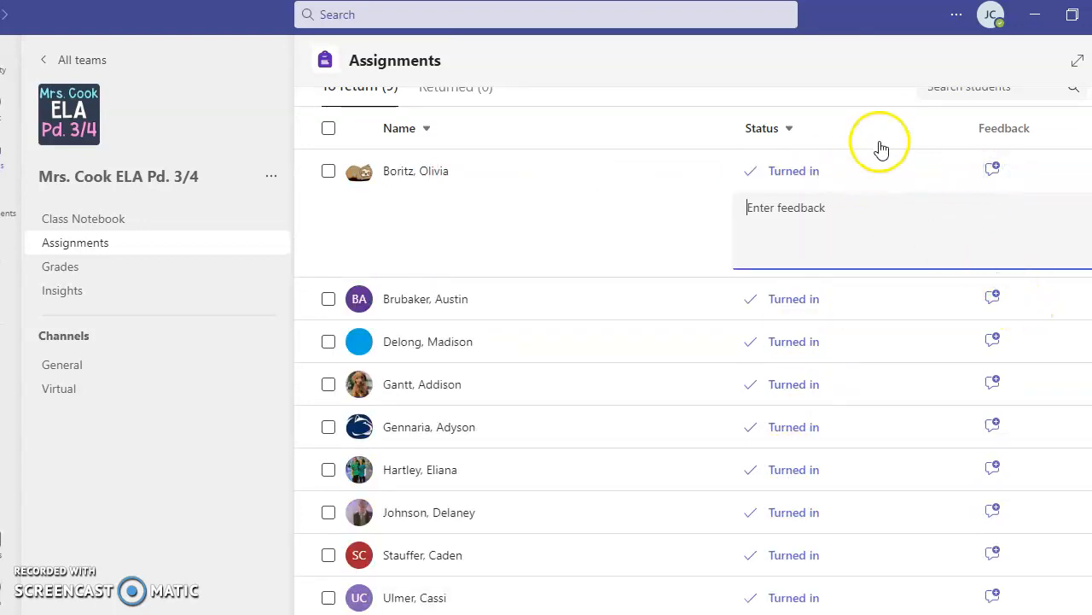
- View the first student's turned-in presentation with its feedback and points options, and close it without returning the work
click(801, 175)
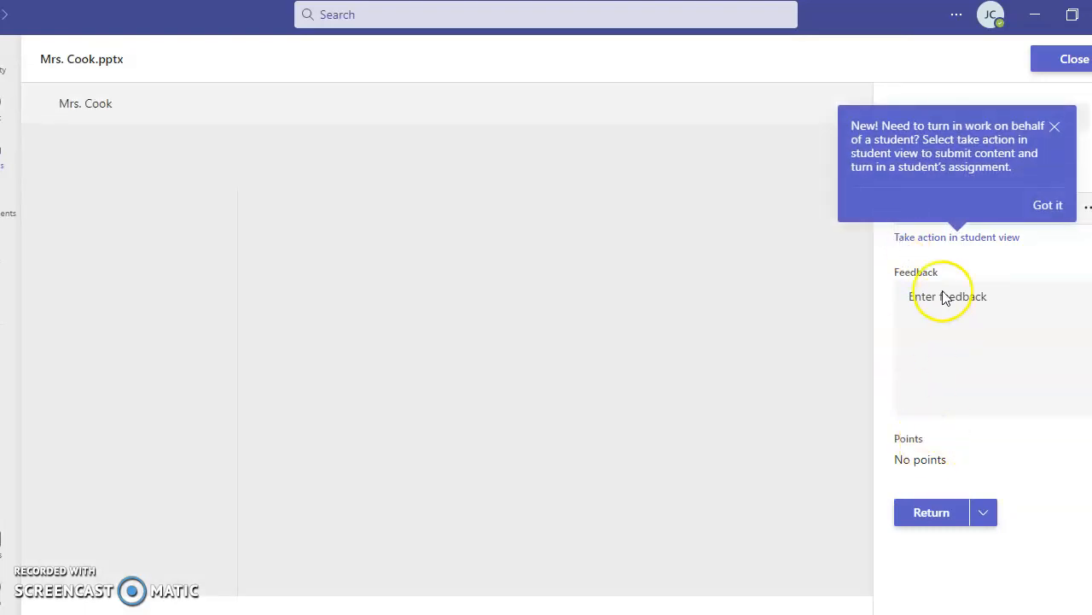
click(940, 318)
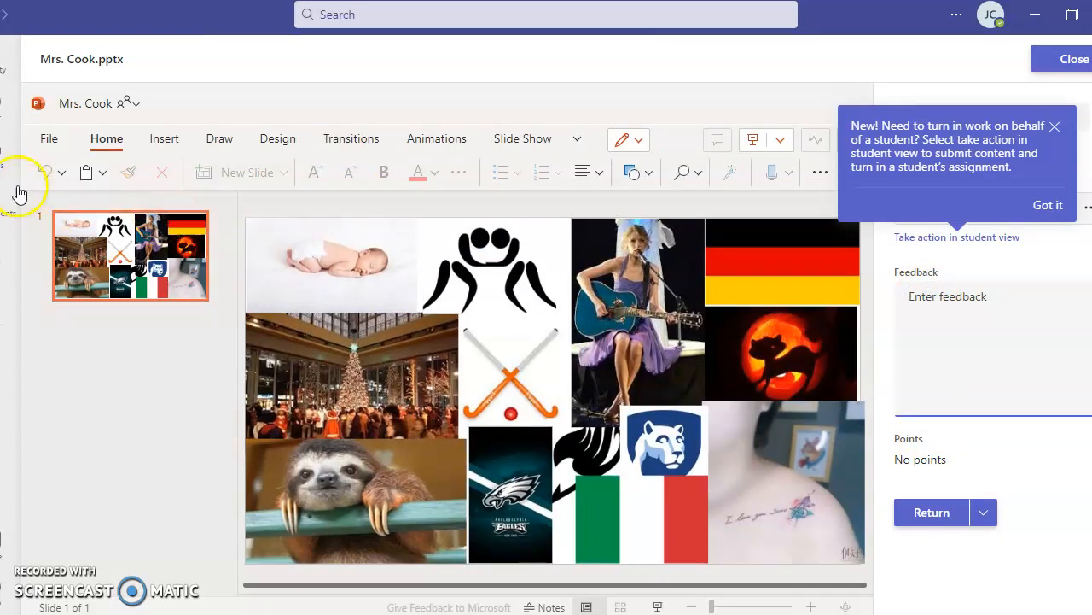
click(1058, 59)
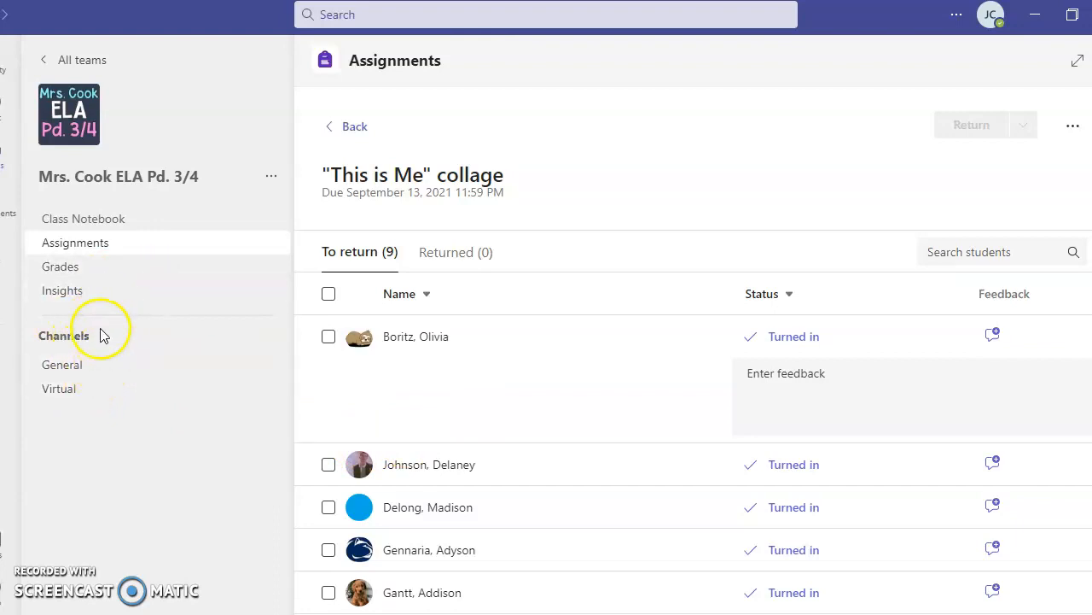
- Leave the team for the chat area and look through the Collective Efficacy for Teachers conversation
click(68, 59)
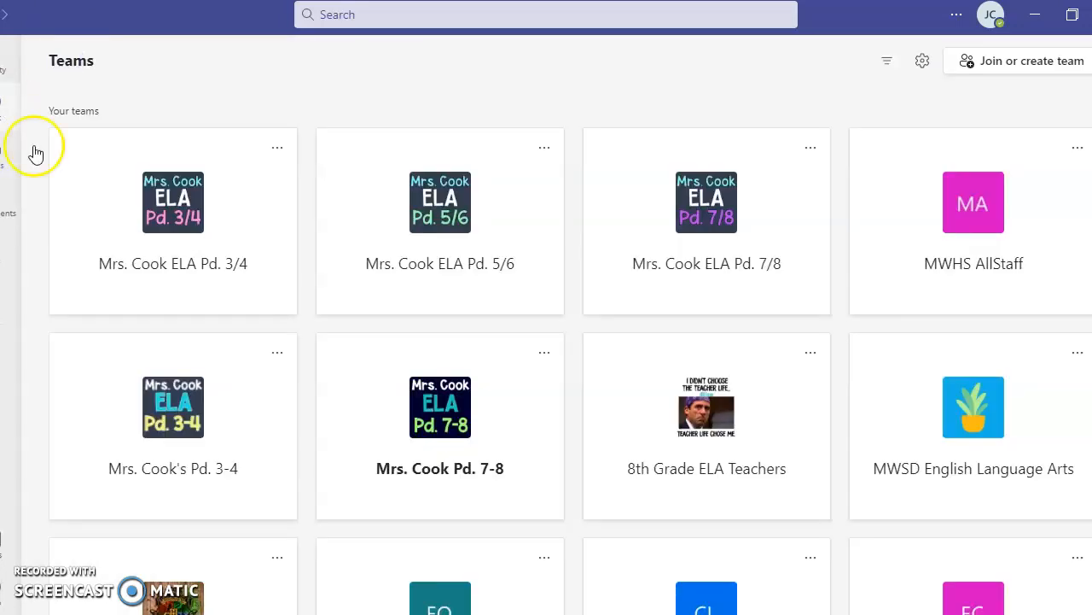
click(35, 154)
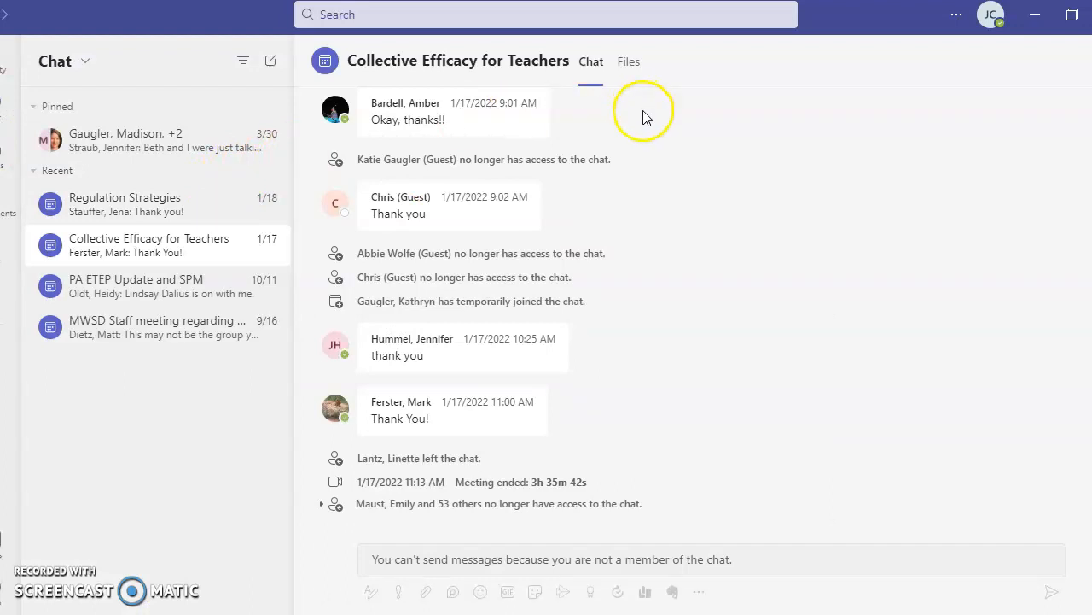
scroll(777, 285, up, 2)
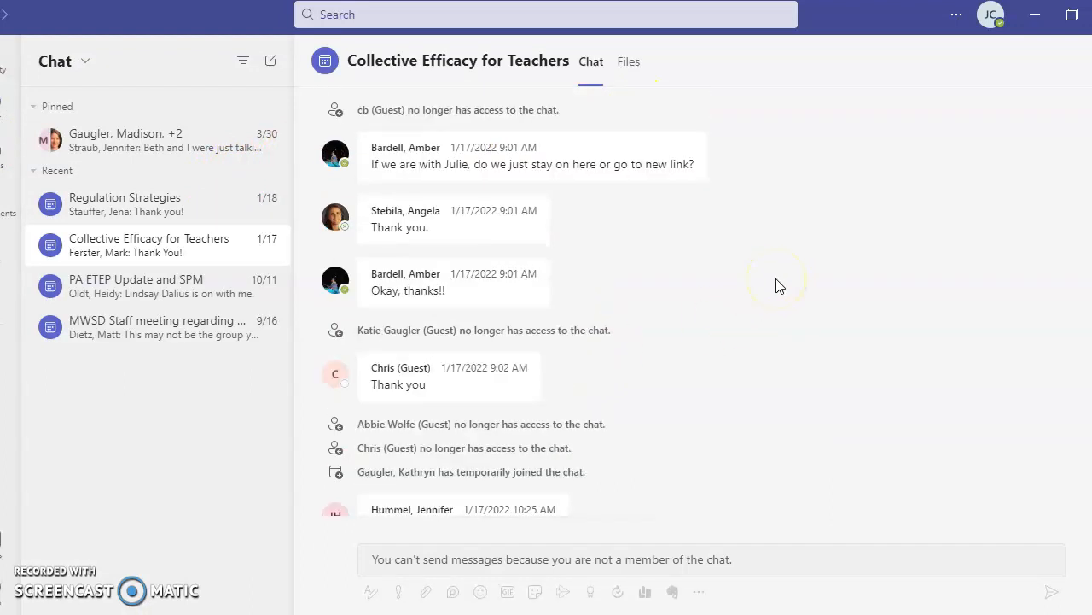
scroll(777, 284, down, 2)
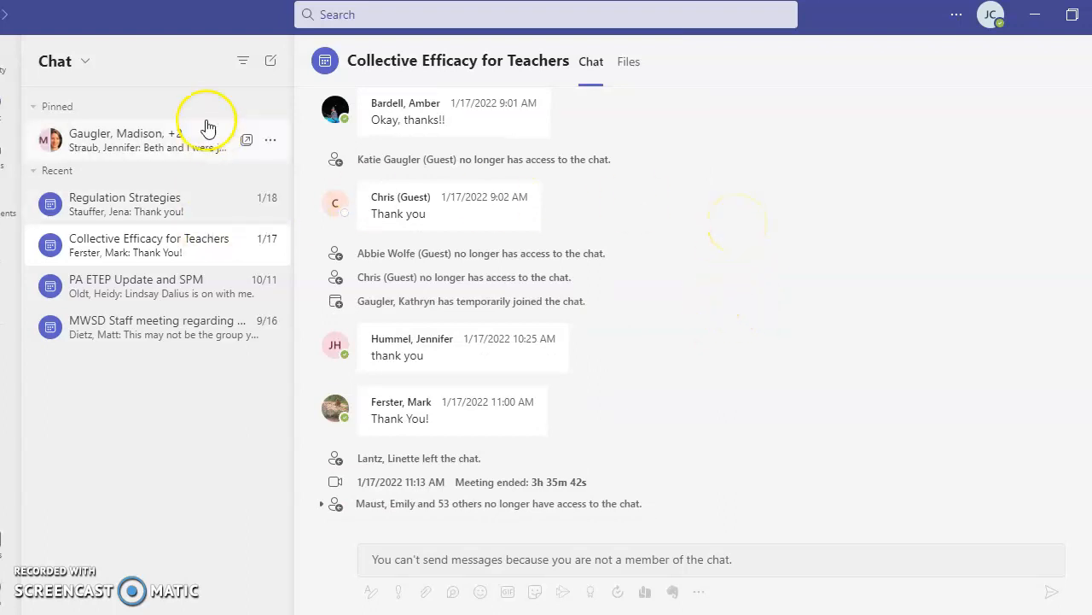
- Start a new chat, find a colleague by last name as the recipient, and get the message field ready for writing
click(282, 68)
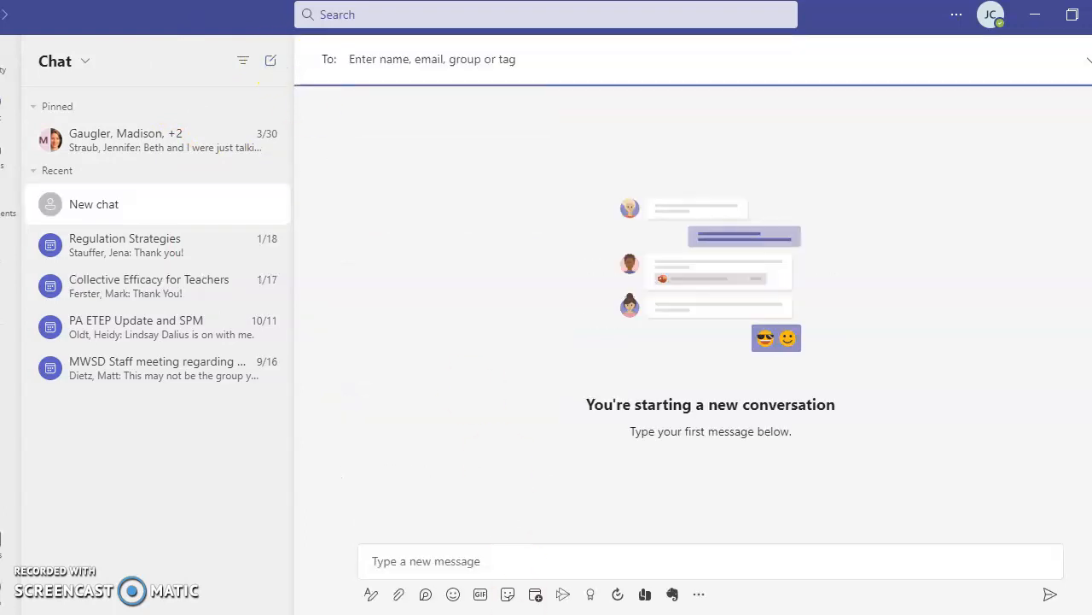
click(468, 565)
click(520, 65)
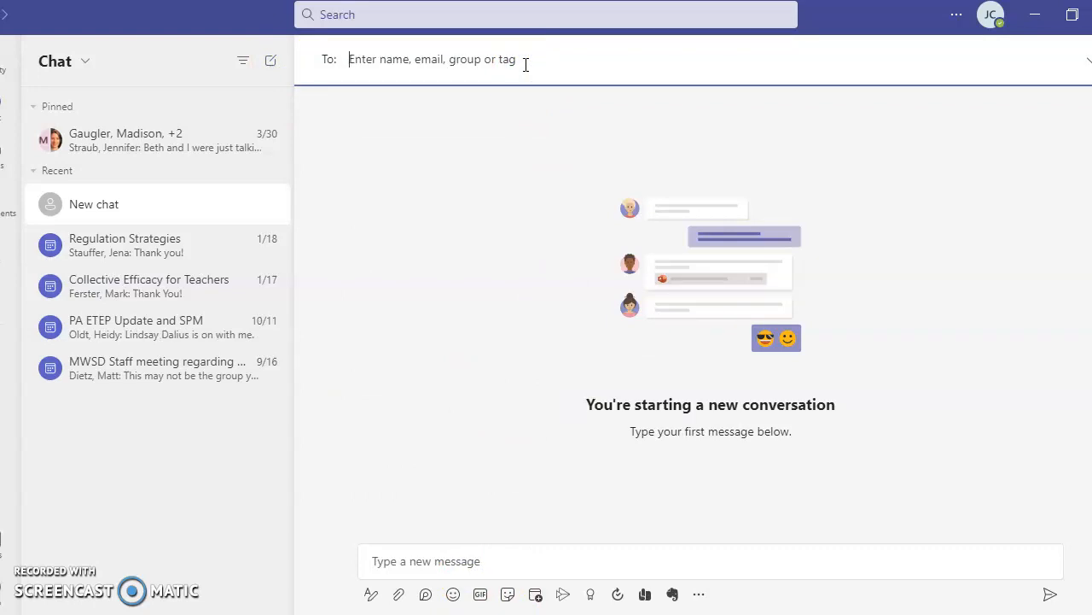
text(gaugl)
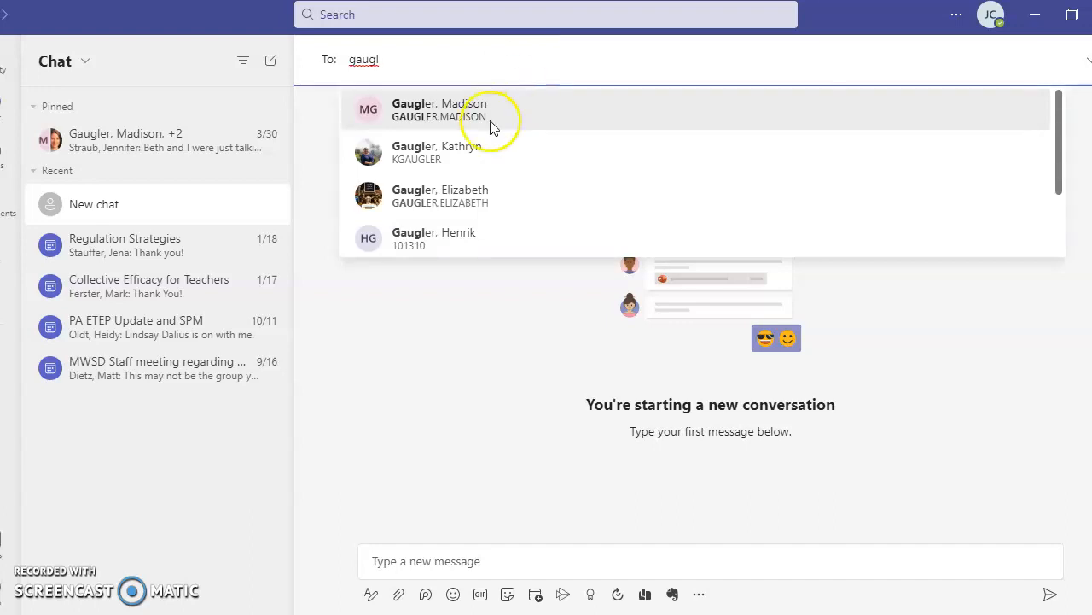
click(488, 115)
click(465, 560)
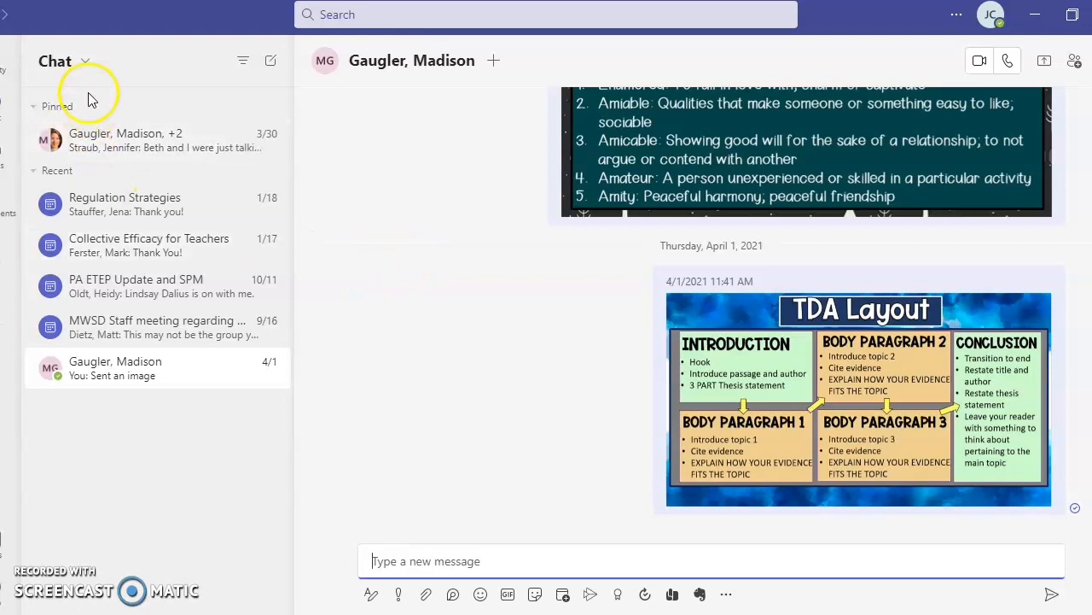
- Open the meeting setup for the ELA Pd. 3/4 General channel, examine its title, camera and audio options, and cancel without joining
click(9, 161)
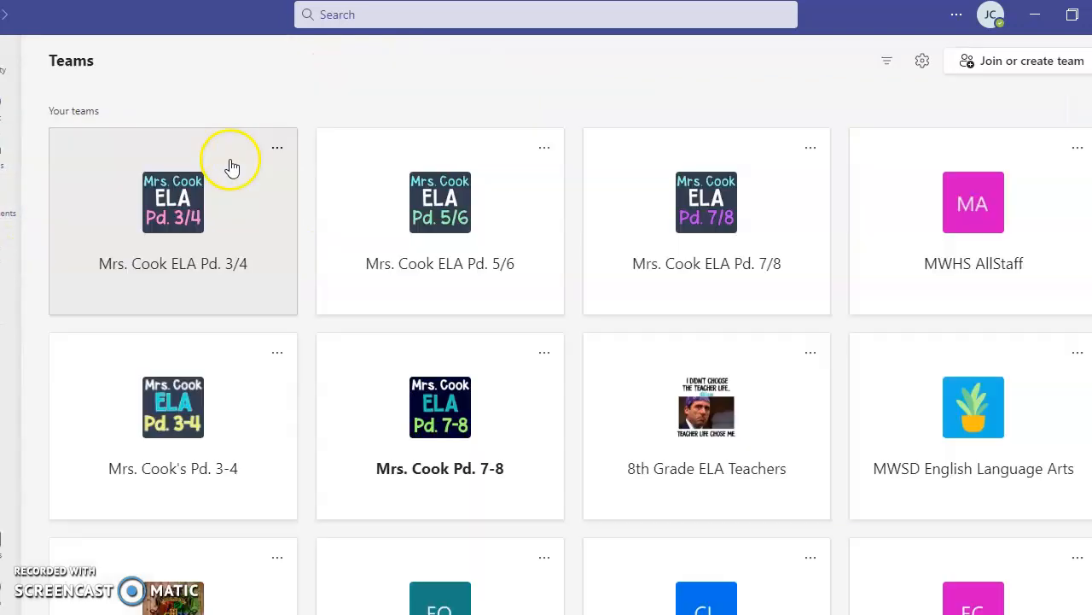
click(212, 256)
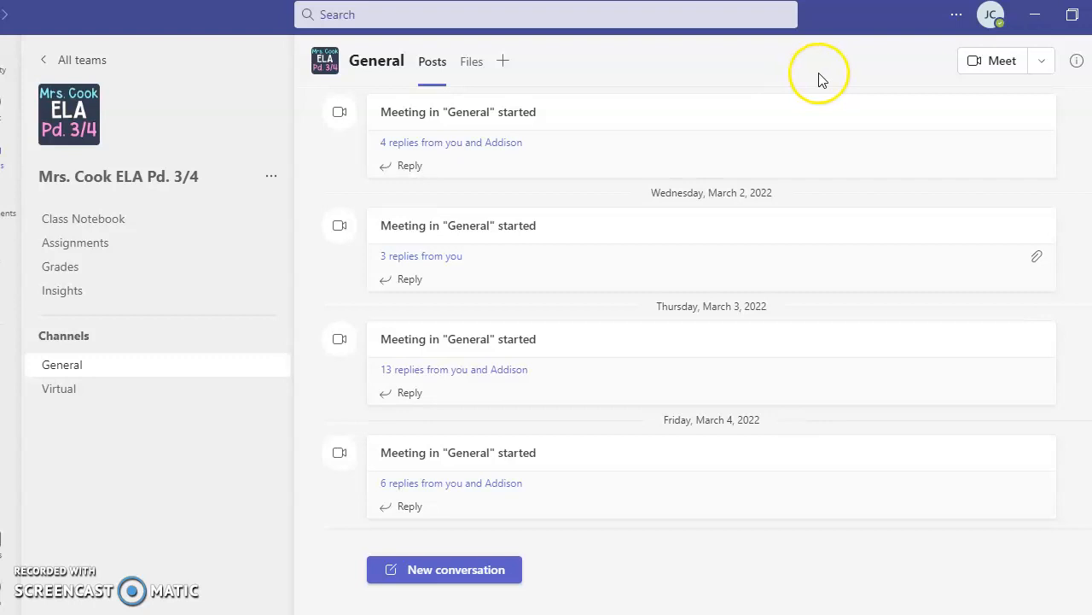
click(995, 64)
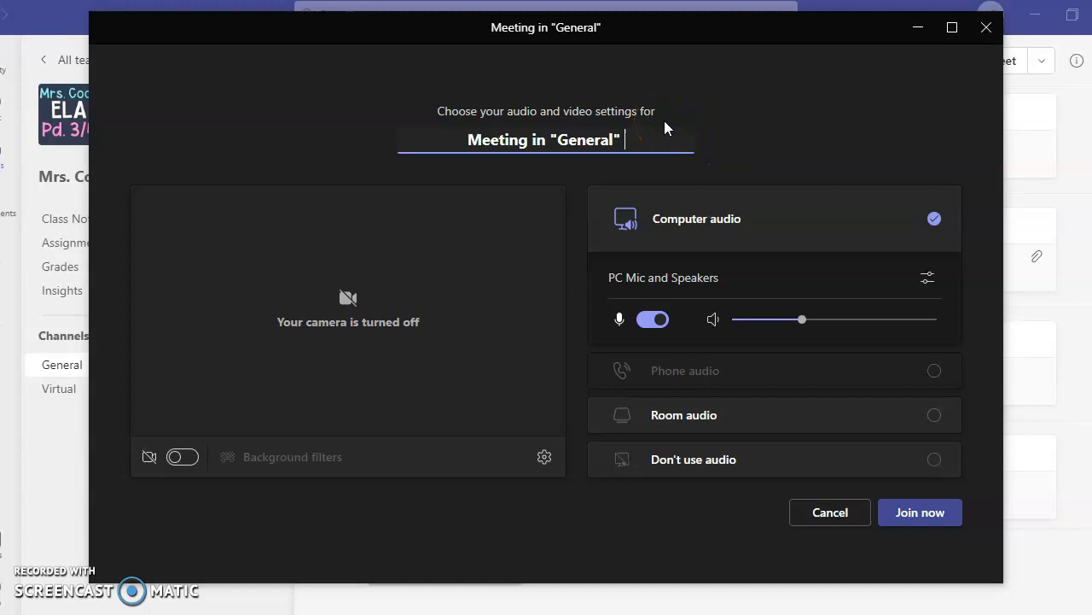
click(646, 134)
click(818, 513)
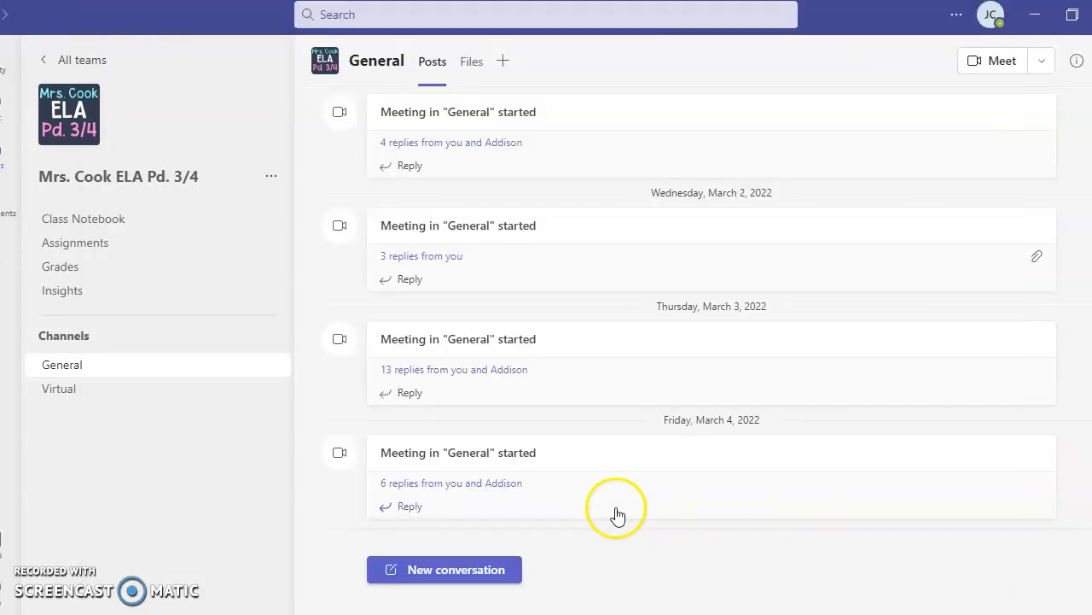